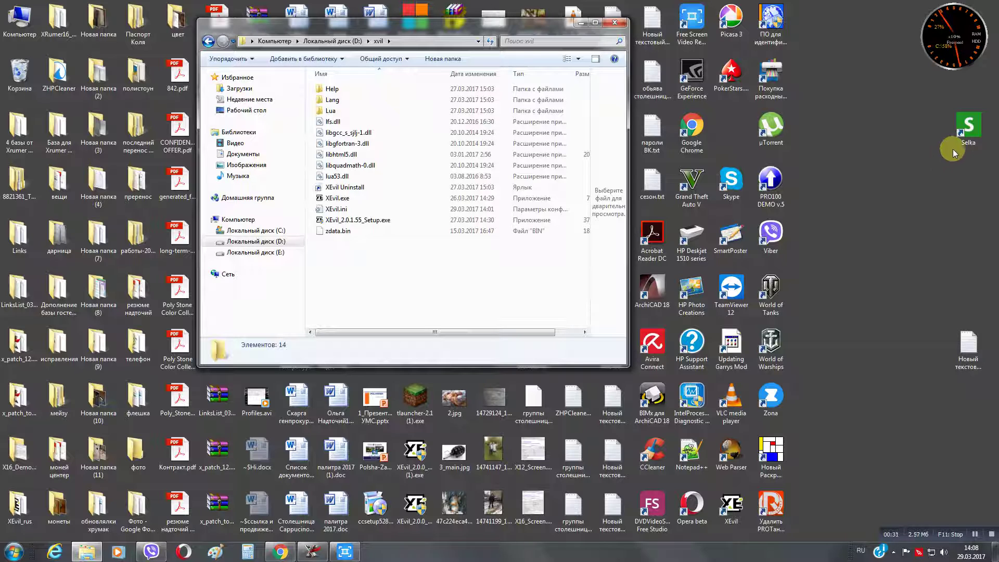
Launch XEvil.exe from the xvil folder and highlight the Antigate (Anti-Captcha) API address in its settings log
{"action": "left_click", "coordinate": [356, 202]}
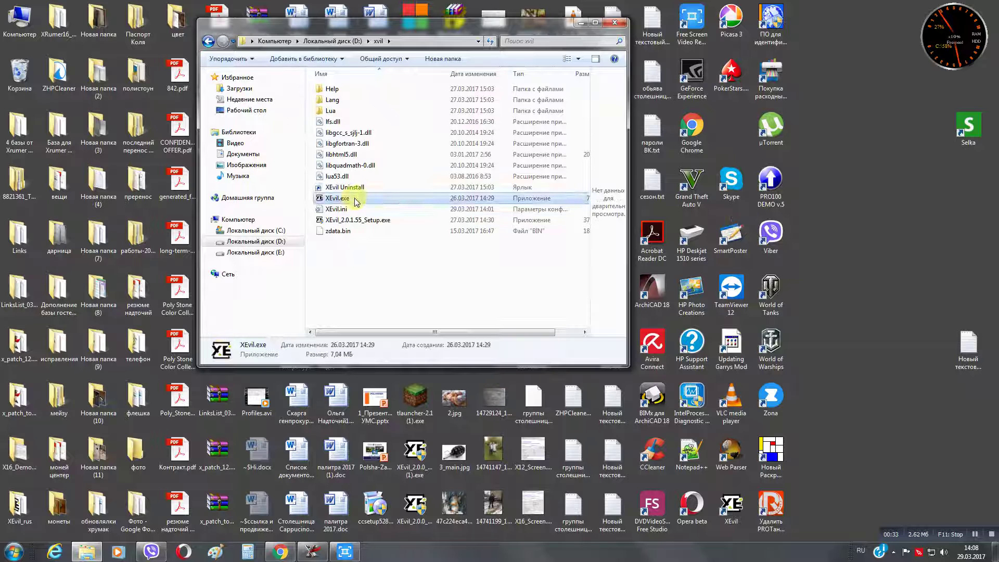
{"action": "right_click", "coordinate": [356, 200]}
{"action": "left_click", "coordinate": [382, 218]}
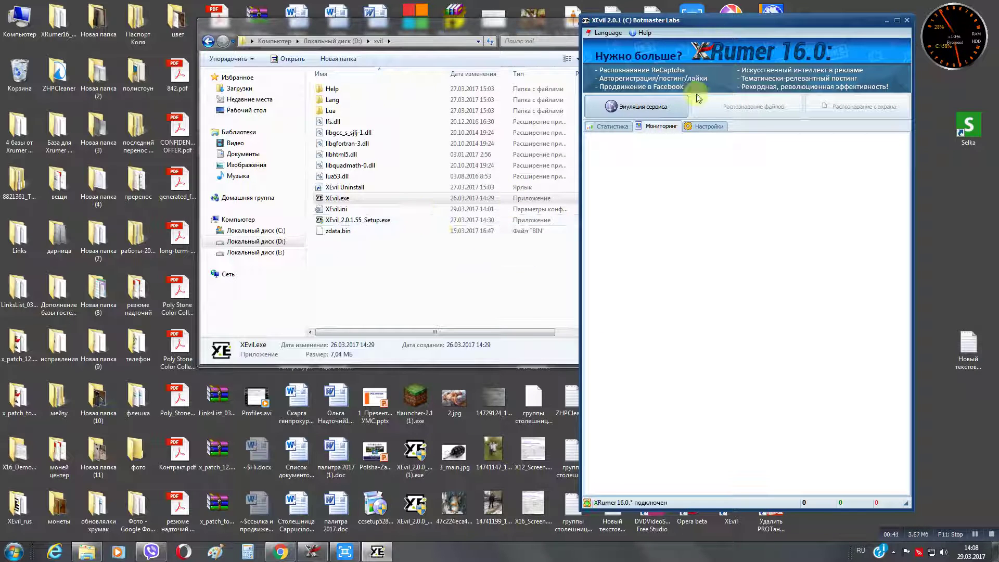
{"action": "left_click", "coordinate": [707, 128]}
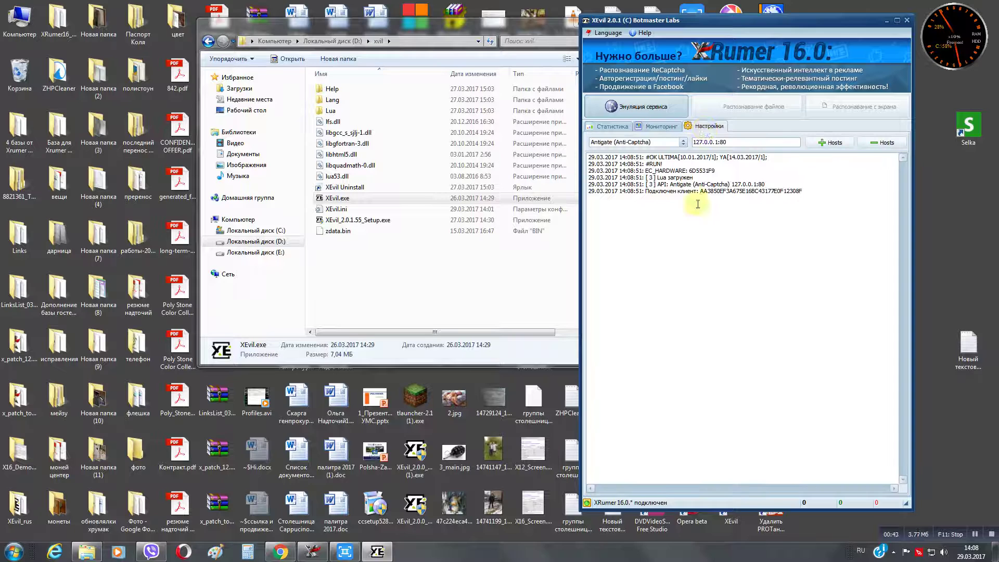
{"action": "left_click_drag", "start_coordinate": [671, 186], "coordinate": [771, 185]}
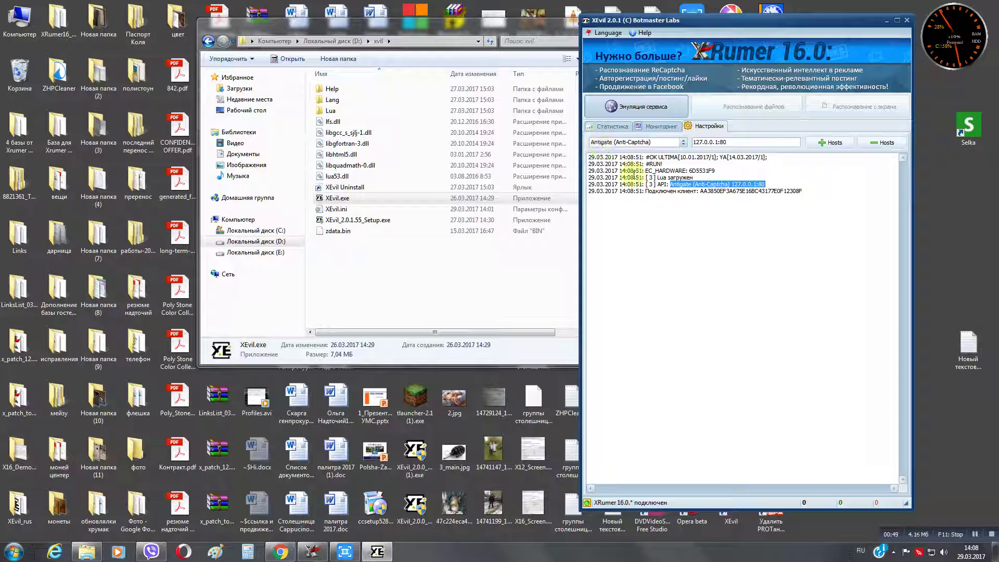
Run Selka as administrator and enter "Xrumer Лучший Софт" as the new project's key phrase, proceeding to wizard step 2
{"action": "right_click", "coordinate": [972, 133]}
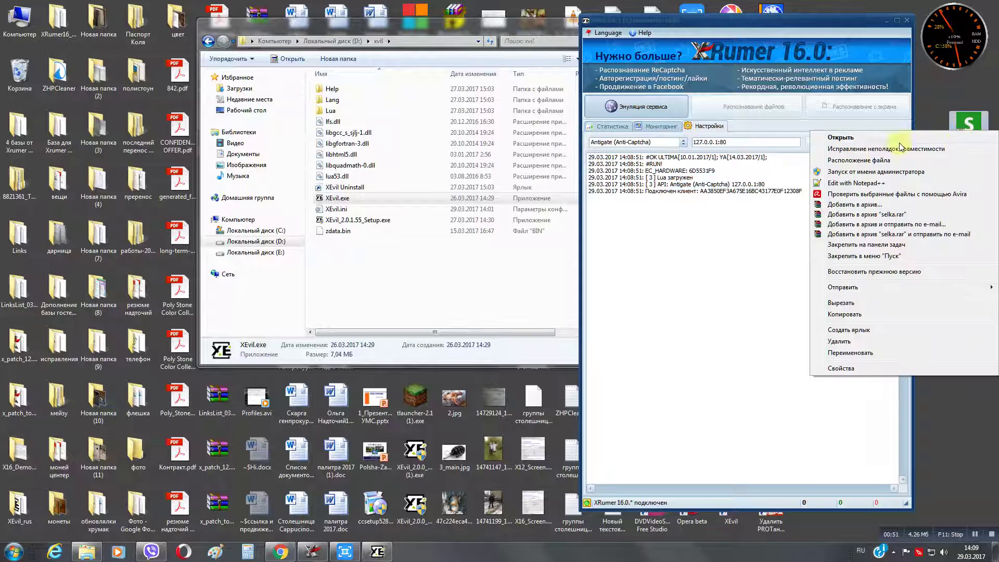
{"action": "left_click", "coordinate": [879, 171]}
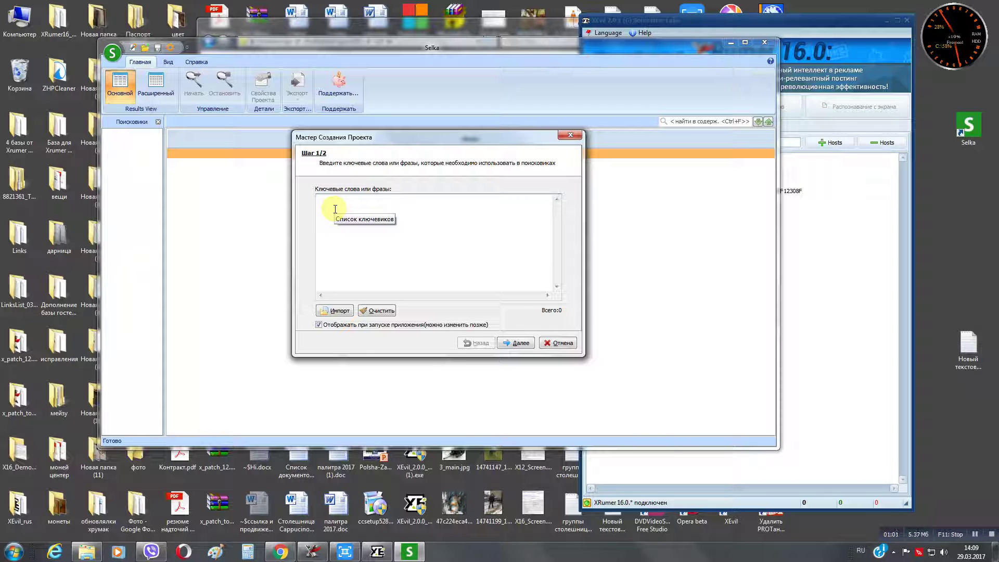
{"action": "left_click", "coordinate": [335, 209]}
{"action": "type", "text": "x"}
{"action": "key", "text": "alt+shift"}
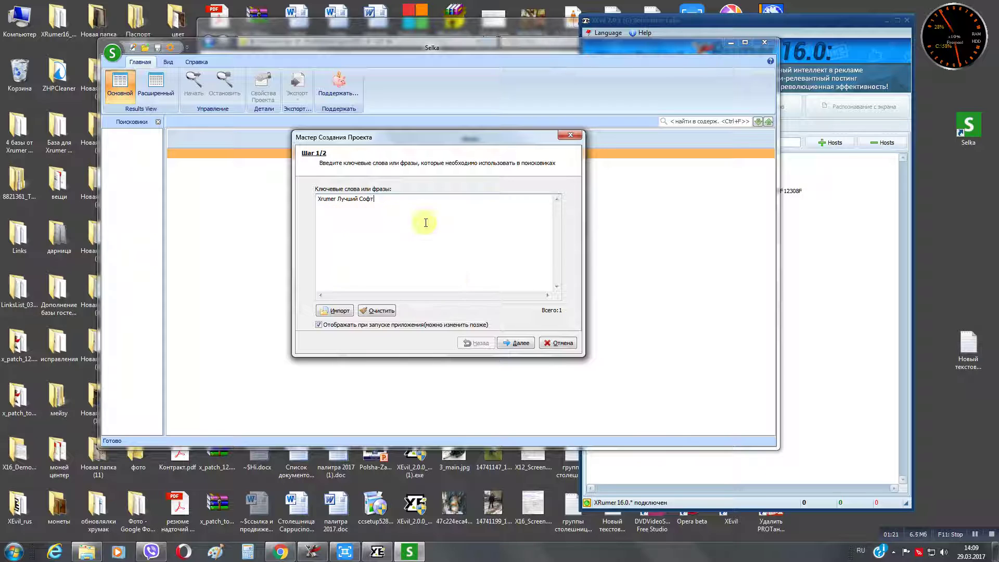
{"action": "left_click", "coordinate": [520, 344]}
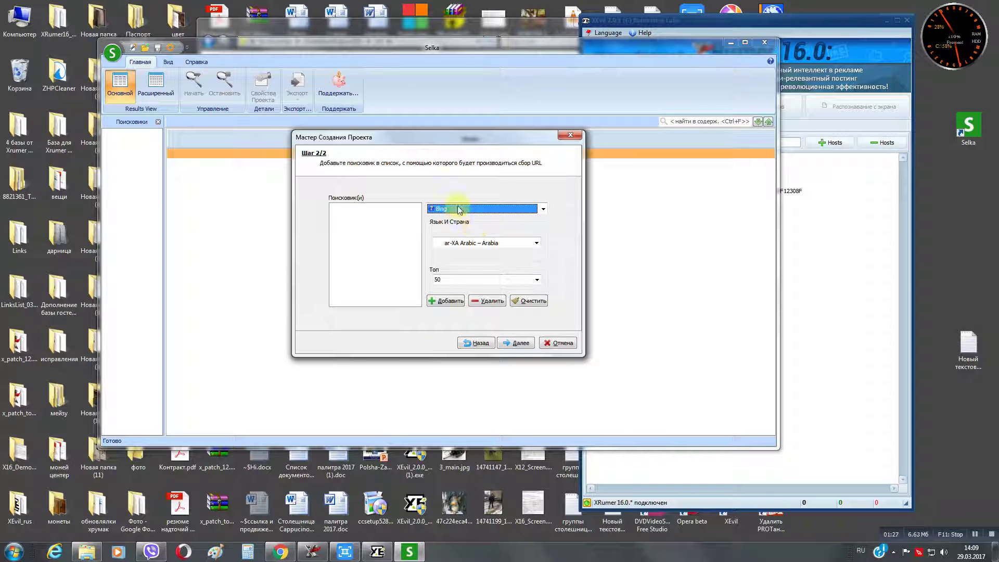
Add Bing to the project's search engines with language and country ru-RU Russian – Russia and a top of 200
{"action": "left_click", "coordinate": [536, 244]}
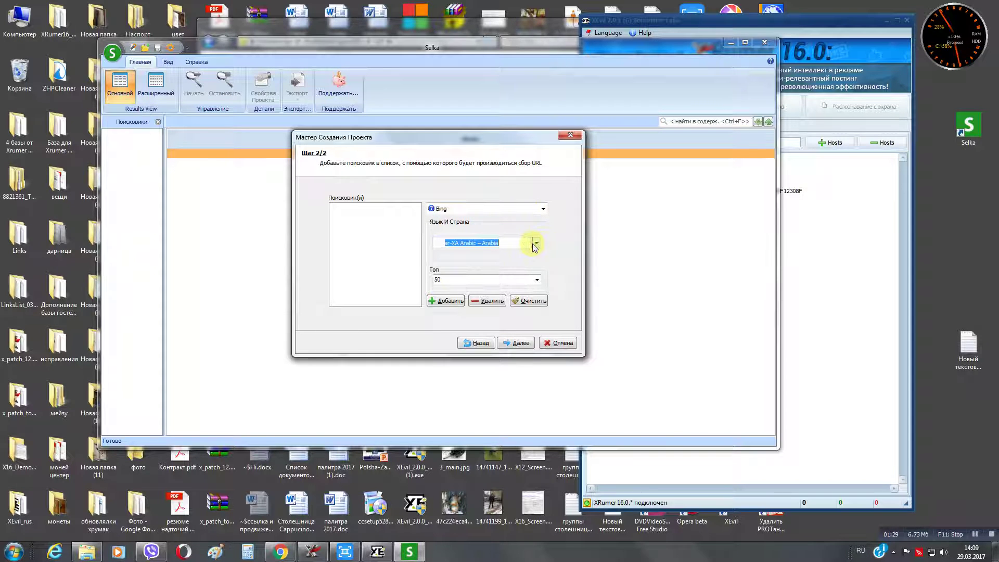
{"action": "left_click_drag", "start_coordinate": [536, 273], "coordinate": [529, 351]}
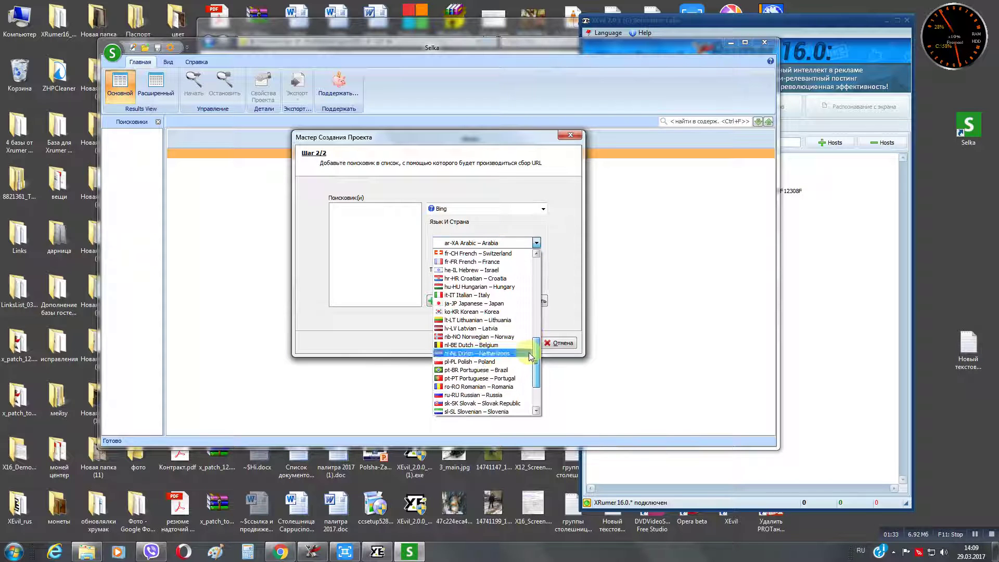
{"action": "left_click", "coordinate": [486, 395]}
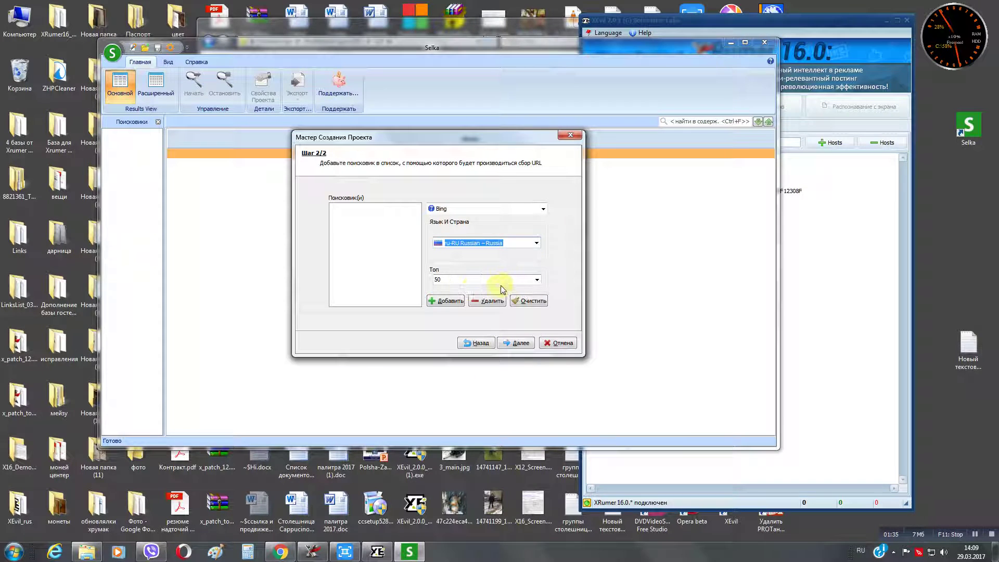
{"action": "left_click", "coordinate": [536, 280]}
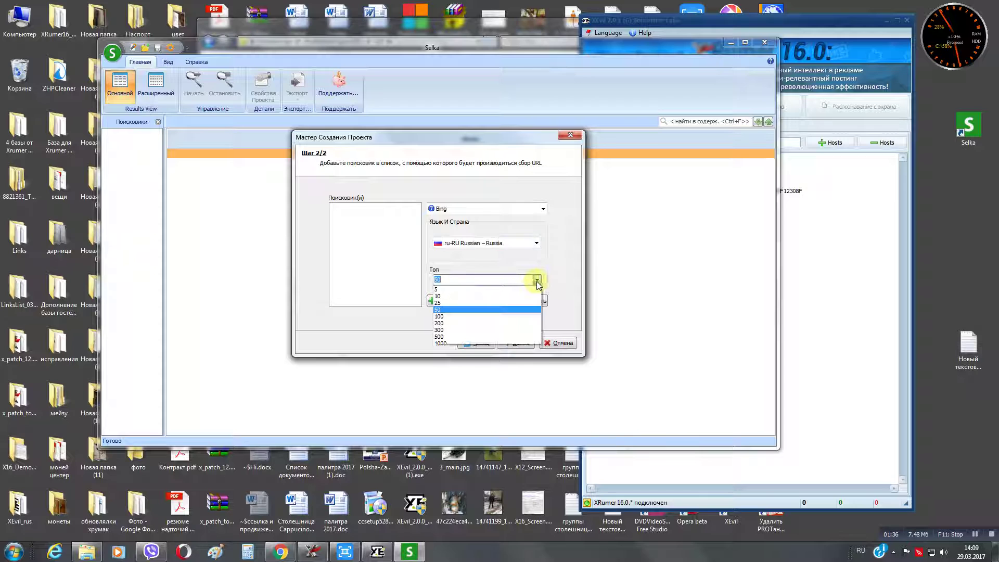
{"action": "left_click", "coordinate": [448, 324]}
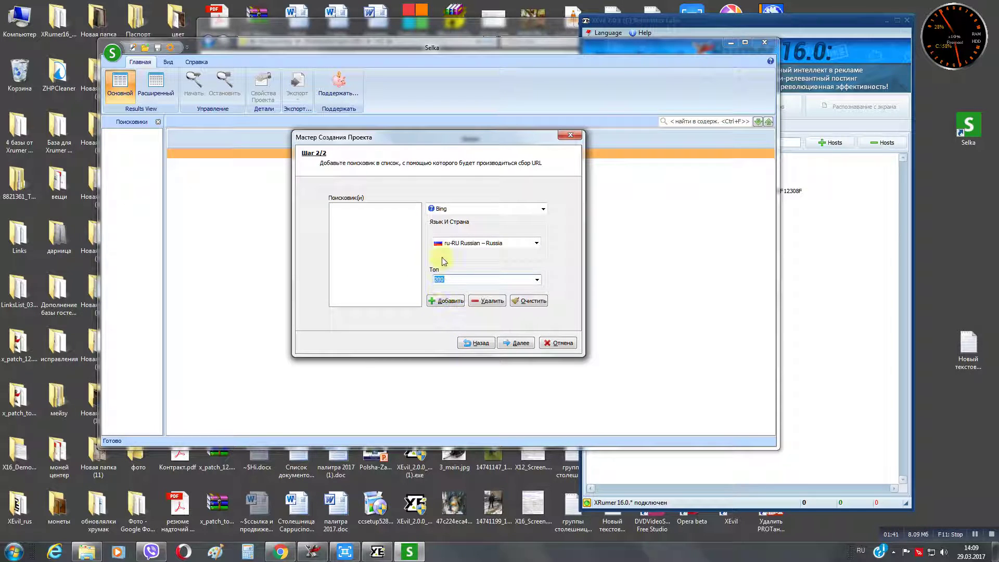
{"action": "left_click", "coordinate": [444, 301]}
Add Google to the project's search engines with the ru domain and the Russian [ru] language
{"action": "left_click", "coordinate": [515, 209]}
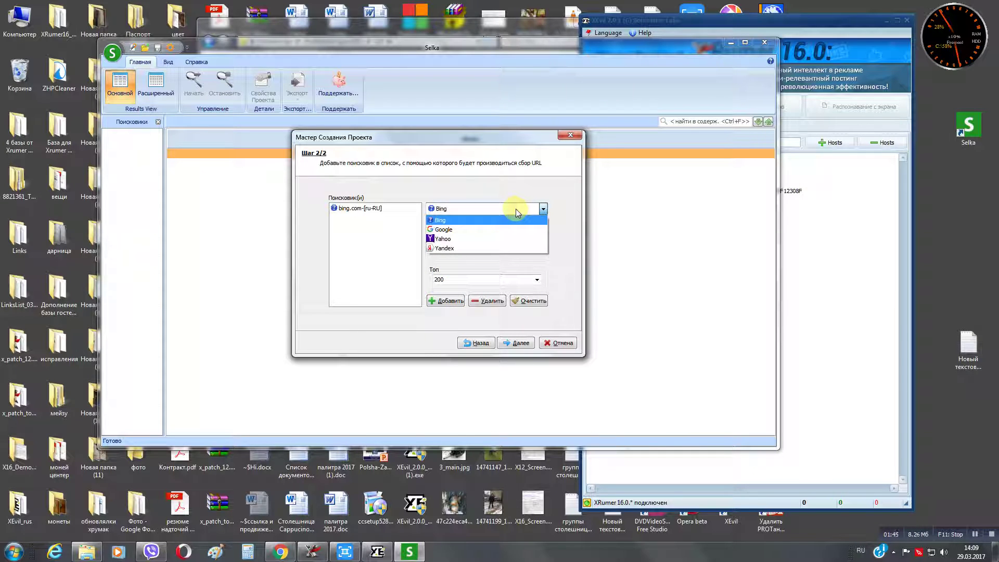
{"action": "left_click", "coordinate": [473, 230]}
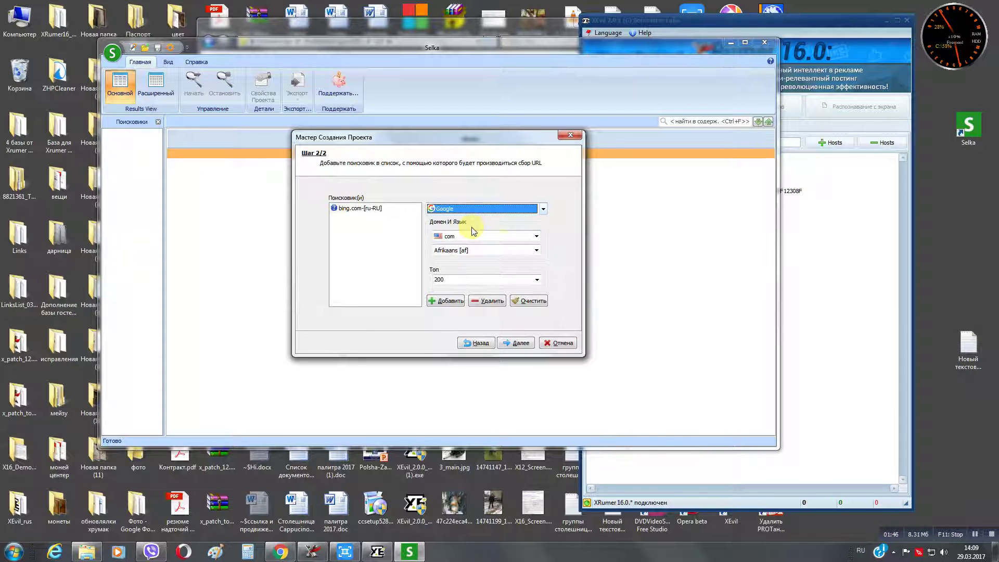
{"action": "left_click", "coordinate": [537, 237]}
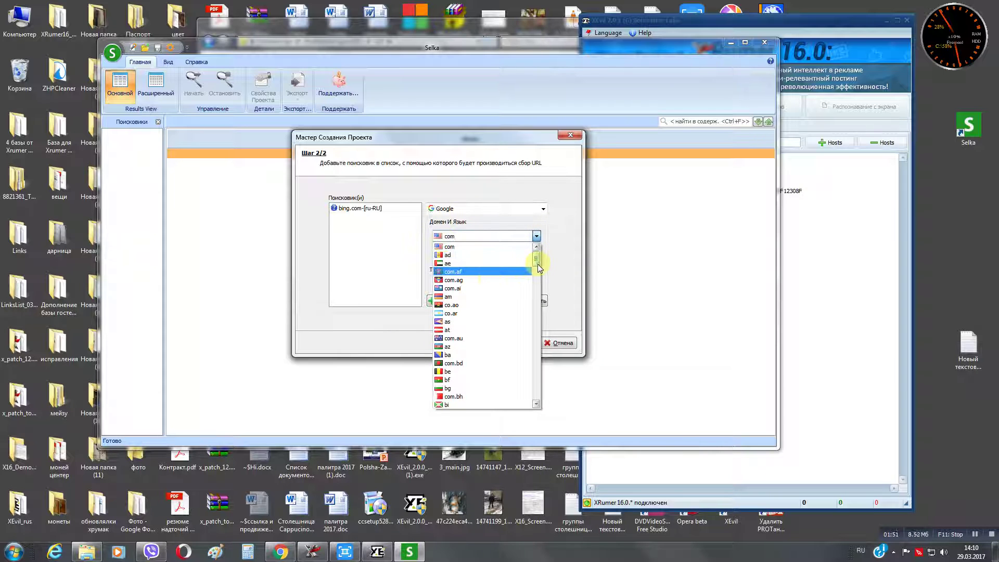
{"action": "left_click_drag", "start_coordinate": [536, 263], "coordinate": [536, 363]}
{"action": "left_click", "coordinate": [450, 380]}
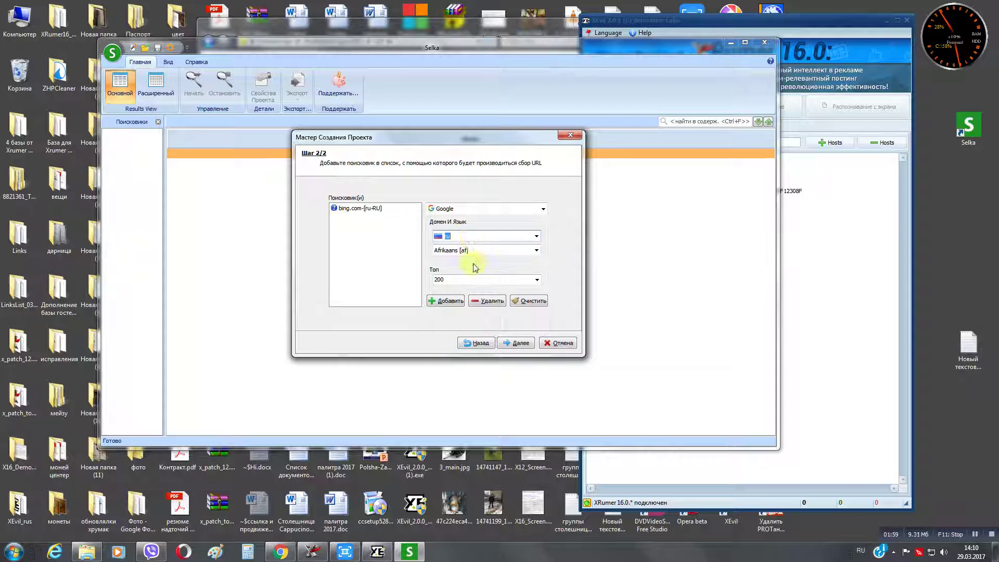
{"action": "left_click", "coordinate": [536, 250]}
{"action": "left_click_drag", "start_coordinate": [538, 264], "coordinate": [520, 360]}
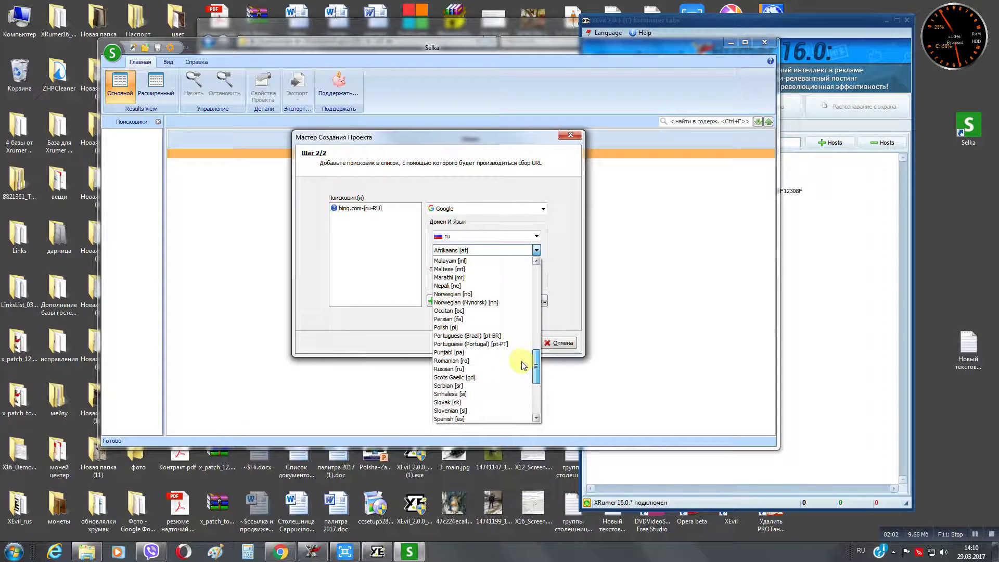
{"action": "left_click", "coordinate": [478, 363]}
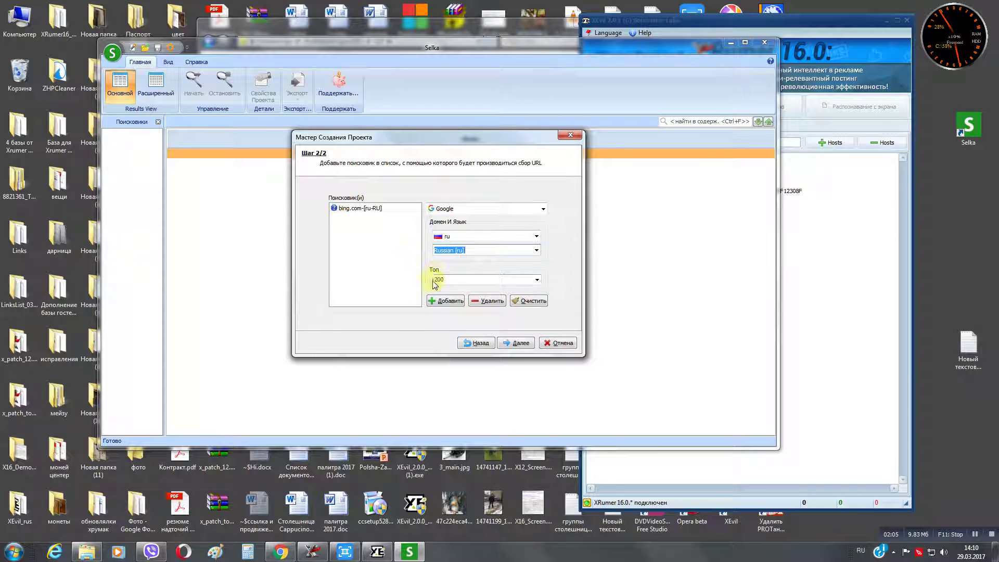
{"action": "left_click", "coordinate": [441, 302]}
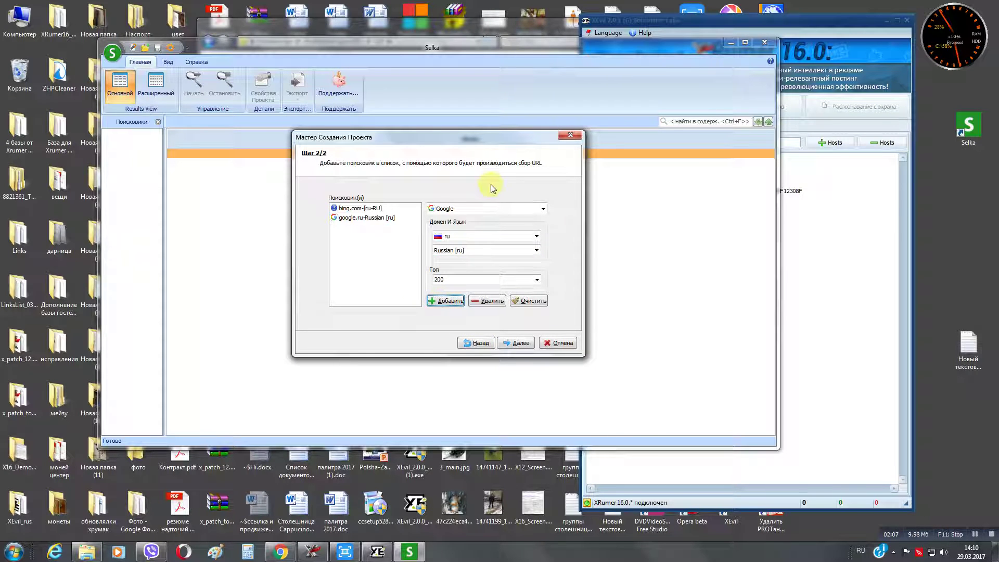
Add Yahoo to the project's search engines with the ru region
{"action": "left_click", "coordinate": [478, 209]}
{"action": "left_click", "coordinate": [463, 238]}
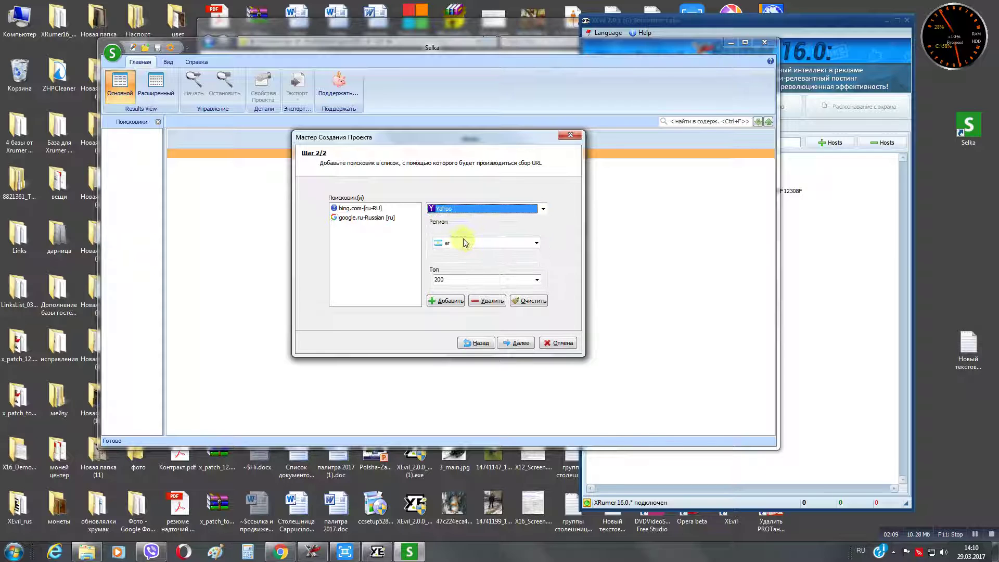
{"action": "left_click", "coordinate": [537, 243]}
{"action": "scroll", "coordinate": [529, 323], "scroll_direction": "down", "scroll_amount": 10}
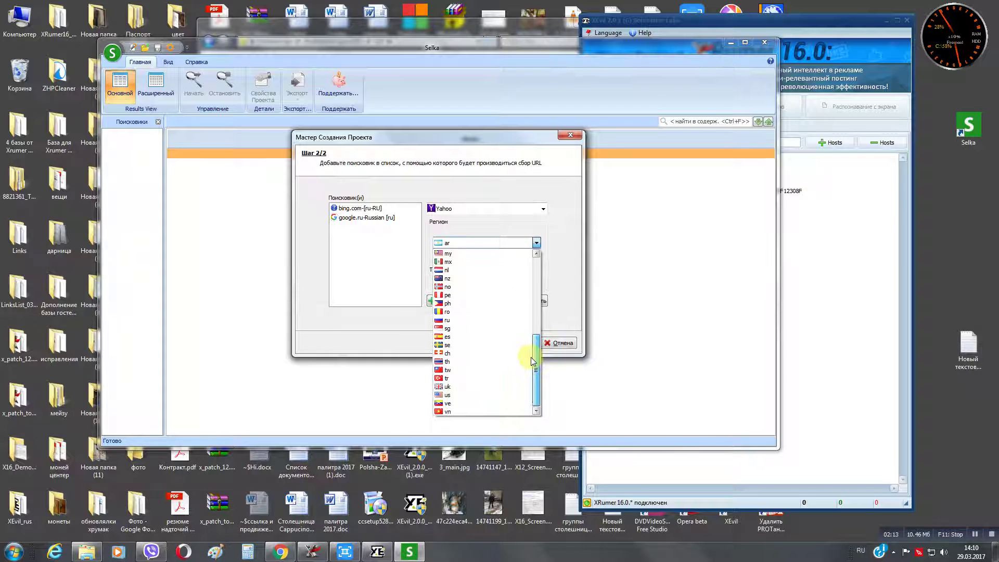
{"action": "left_click", "coordinate": [460, 320]}
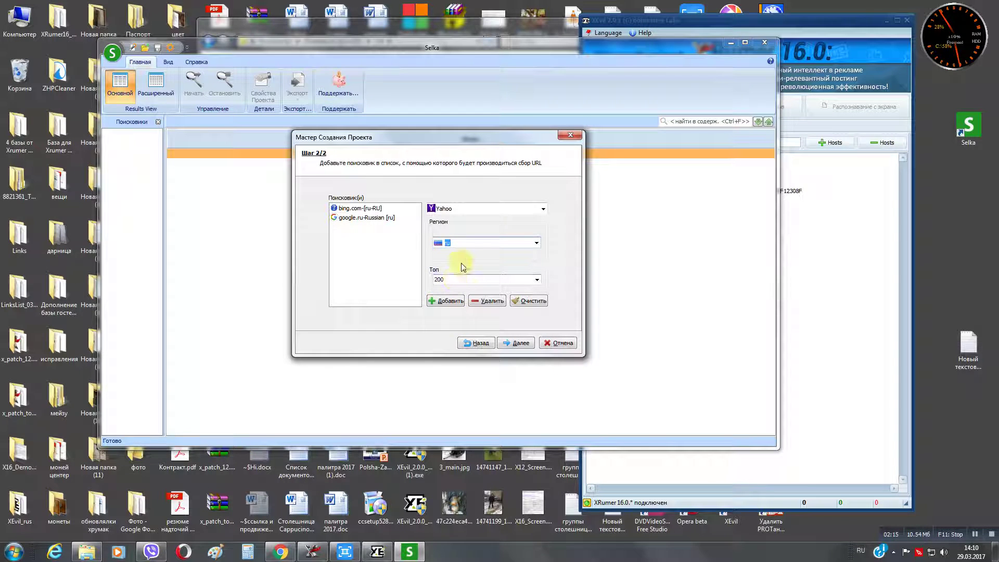
{"action": "left_click", "coordinate": [434, 303]}
Add Yandex to the project's search engines with the region Russia - 225
{"action": "left_click", "coordinate": [480, 209]}
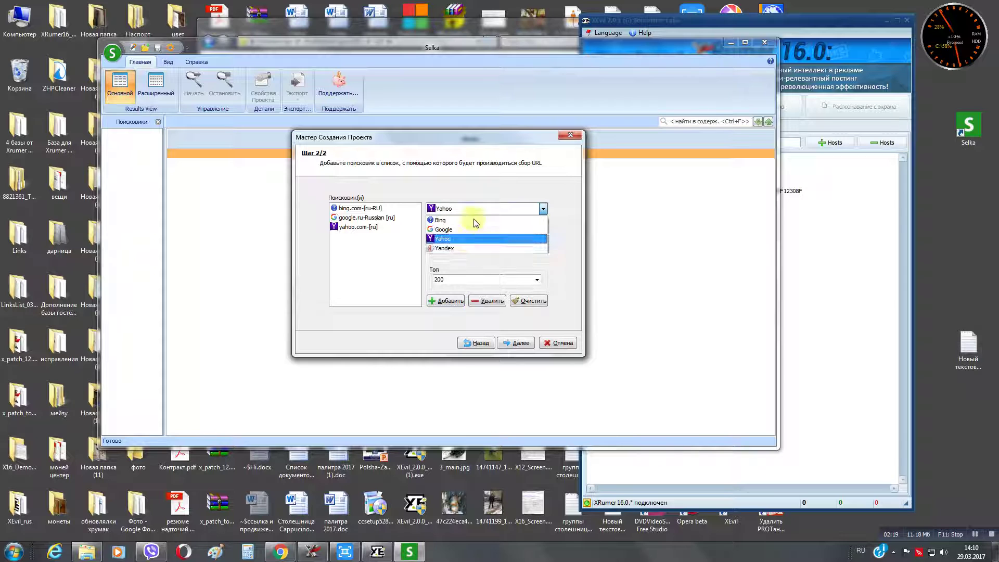
{"action": "left_click", "coordinate": [523, 245]}
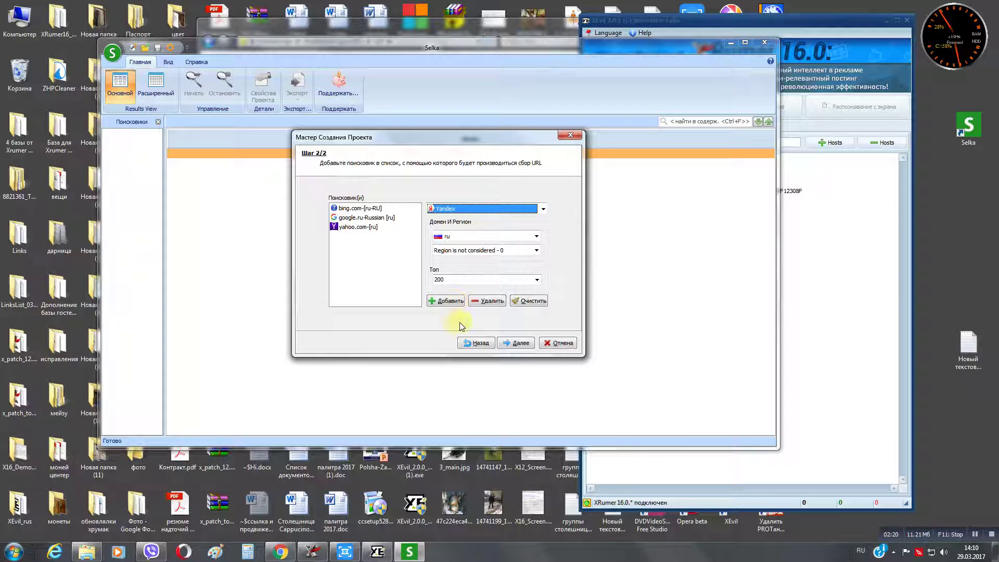
{"action": "left_click", "coordinate": [537, 250]}
{"action": "left_click_drag", "start_coordinate": [538, 272], "coordinate": [526, 367]}
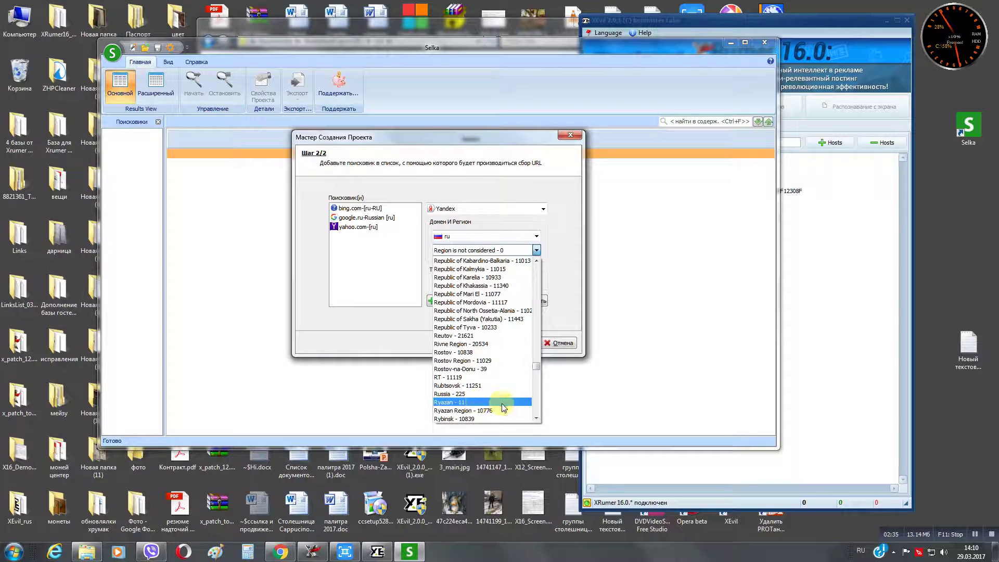
{"action": "left_click", "coordinate": [537, 419]}
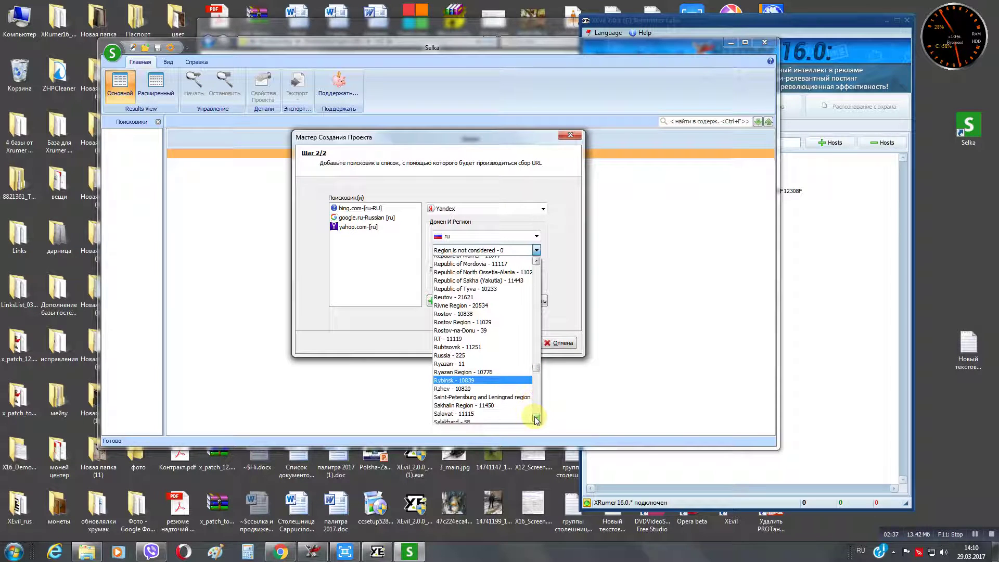
{"action": "left_click", "coordinate": [537, 419]}
{"action": "left_click", "coordinate": [458, 344]}
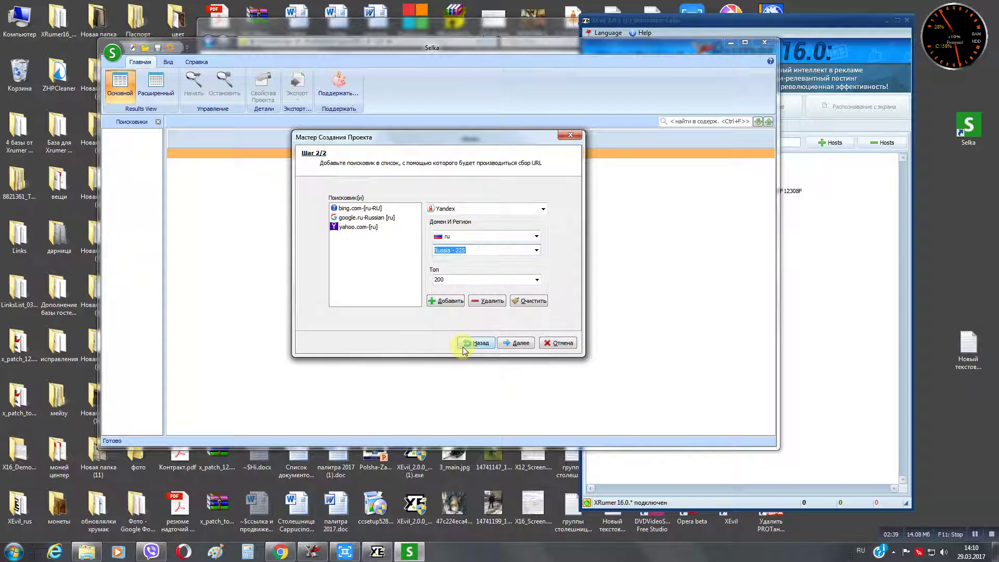
{"action": "left_click", "coordinate": [444, 302]}
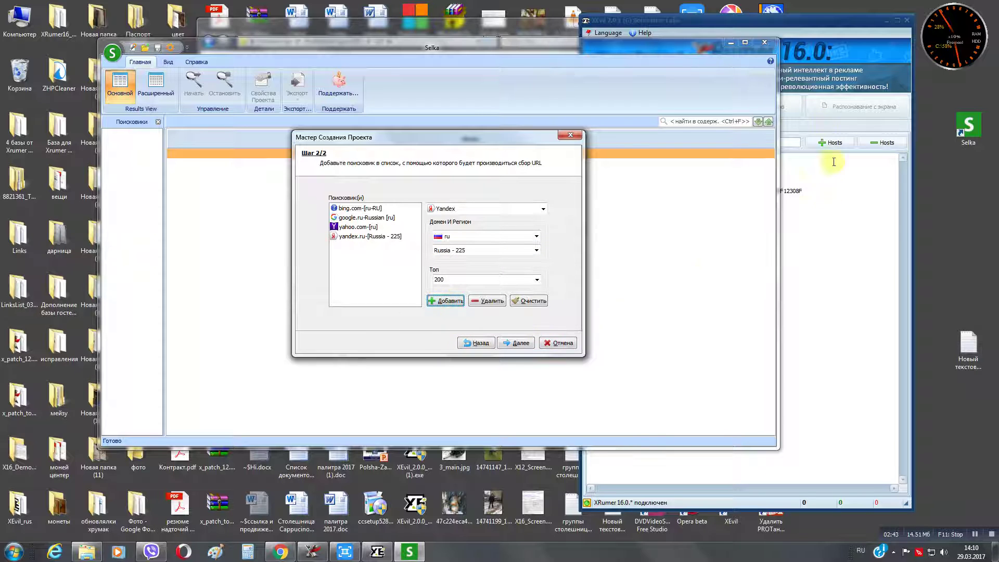
Check the XEvil window, then finish Selka's project wizard and decline running the project immediately
{"action": "left_click", "coordinate": [823, 21]}
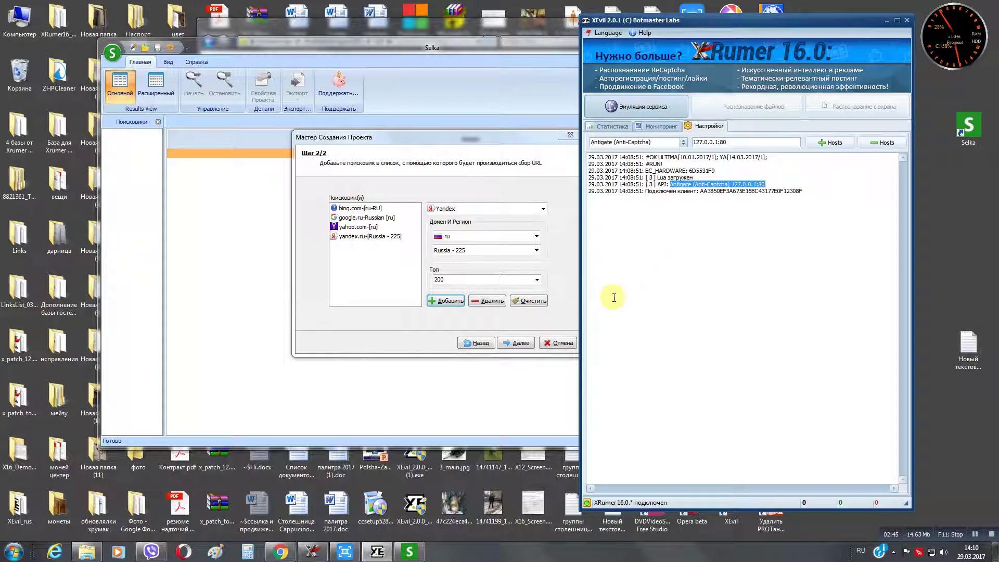
{"action": "left_click", "coordinate": [517, 344]}
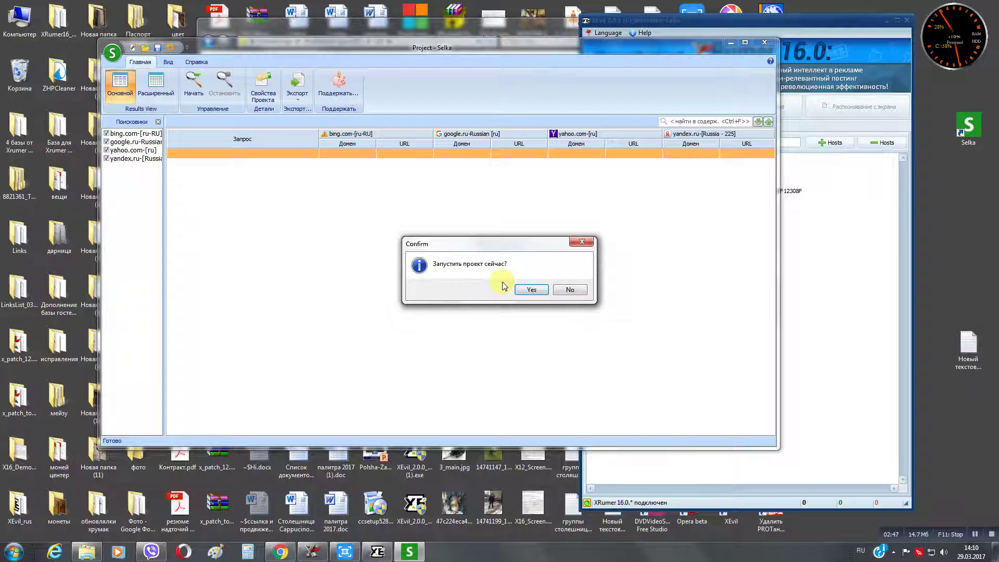
{"action": "left_click", "coordinate": [573, 290]}
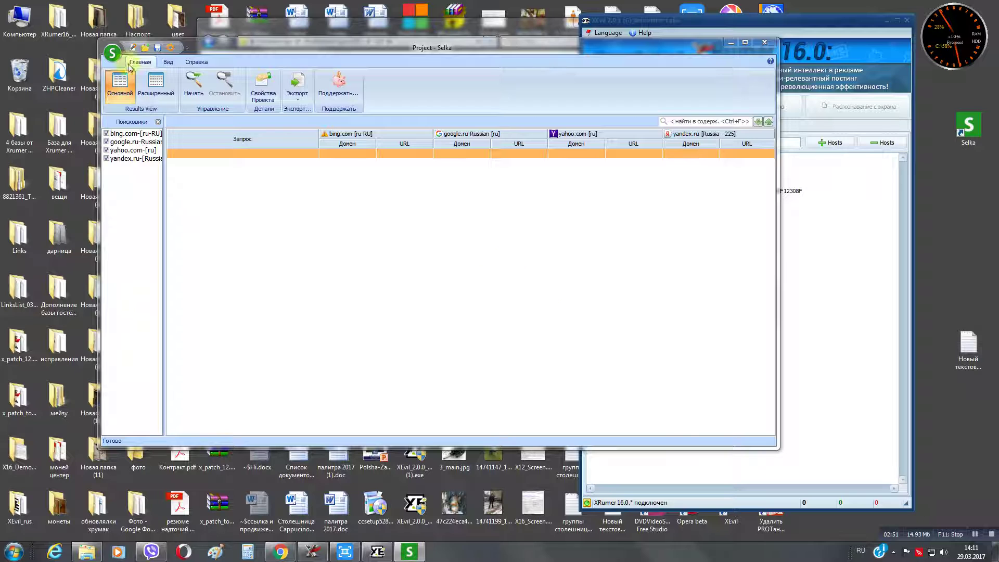
Examine Selka's АнтиКАПТЧА service settings and compare them with the request log in XEvil
{"action": "left_click", "coordinate": [170, 47]}
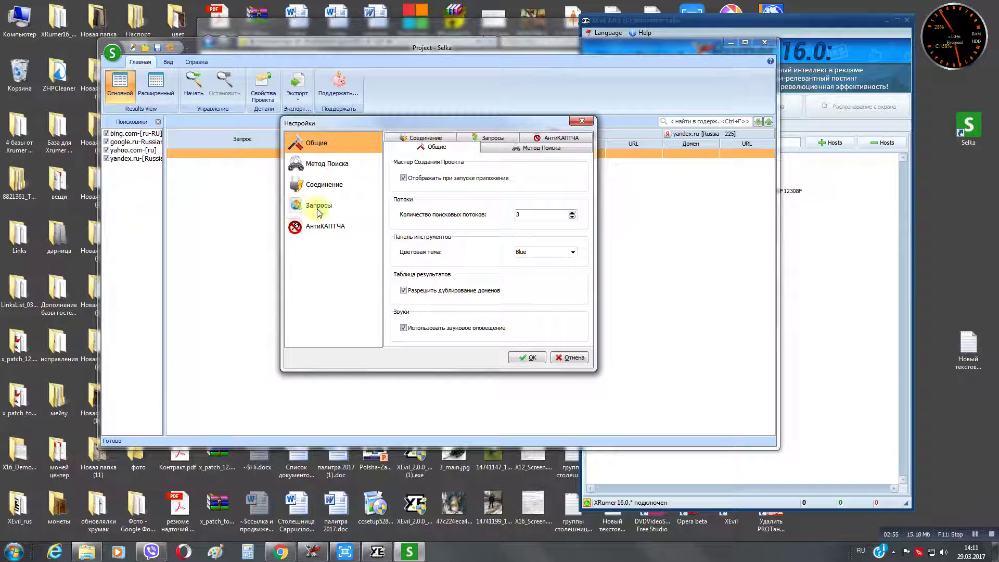
{"action": "left_click", "coordinate": [330, 227]}
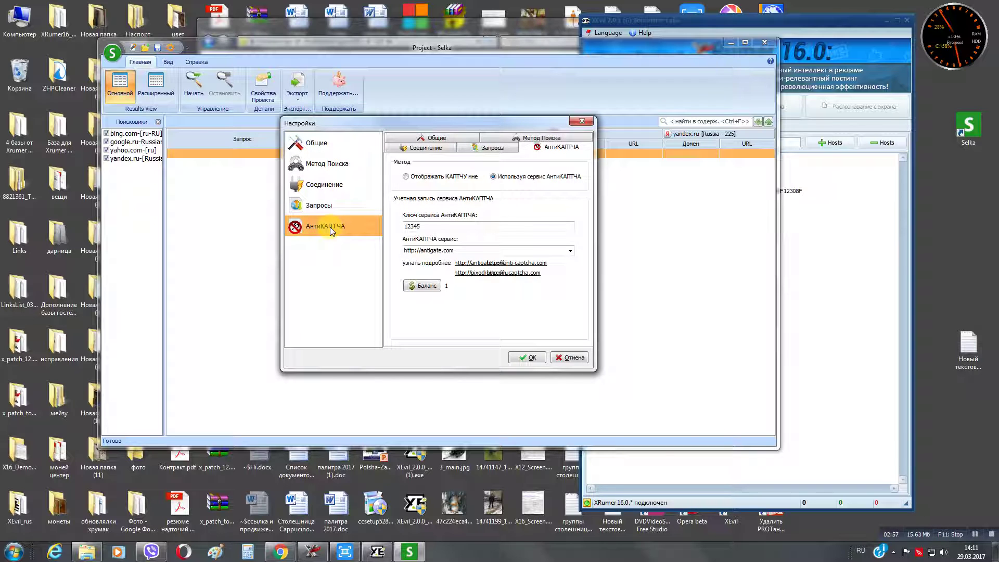
{"action": "left_click", "coordinate": [799, 19]}
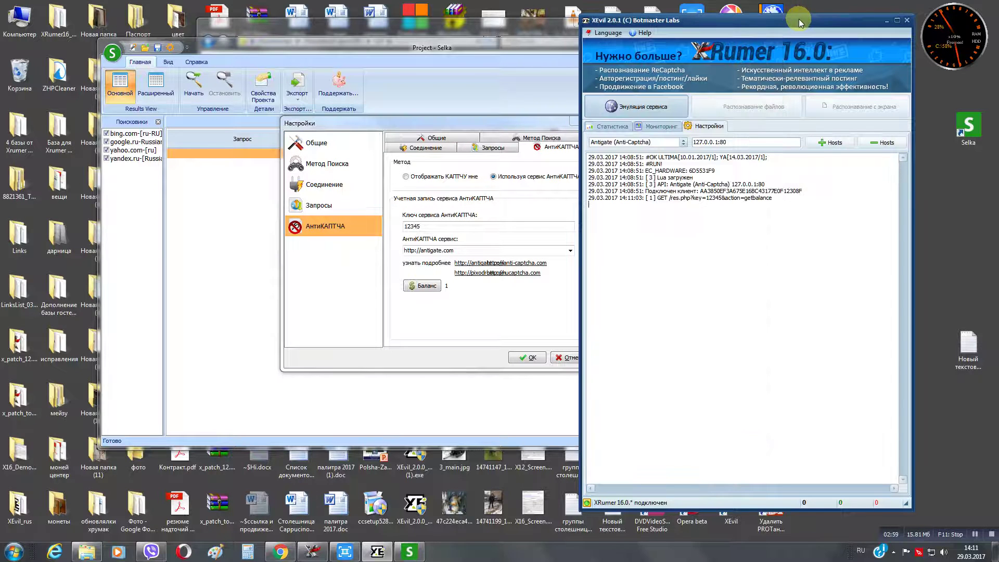
Compare the service key in Selka's АнтиКАПТЧА settings with the key in the getbalance request logged by XEvil
{"action": "left_click", "coordinate": [423, 226]}
{"action": "left_click_drag", "start_coordinate": [423, 226], "coordinate": [463, 232]}
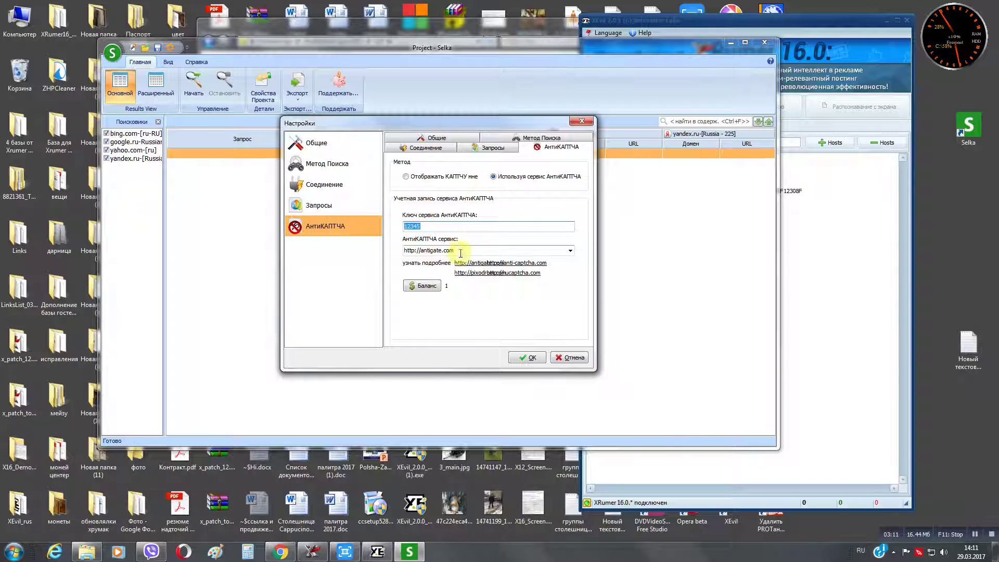
{"action": "left_click", "coordinate": [811, 20]}
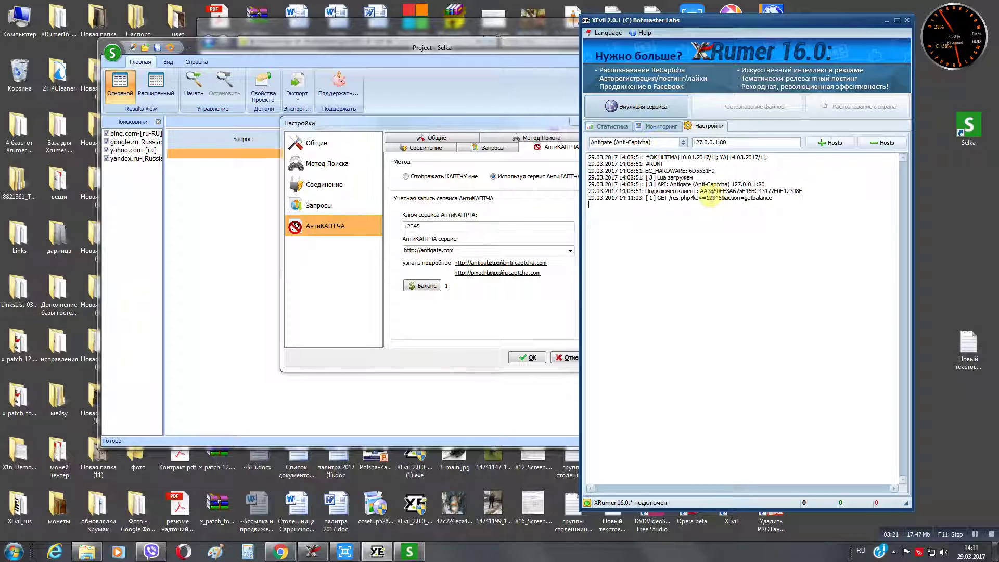
{"action": "left_click_drag", "start_coordinate": [707, 198], "coordinate": [776, 201]}
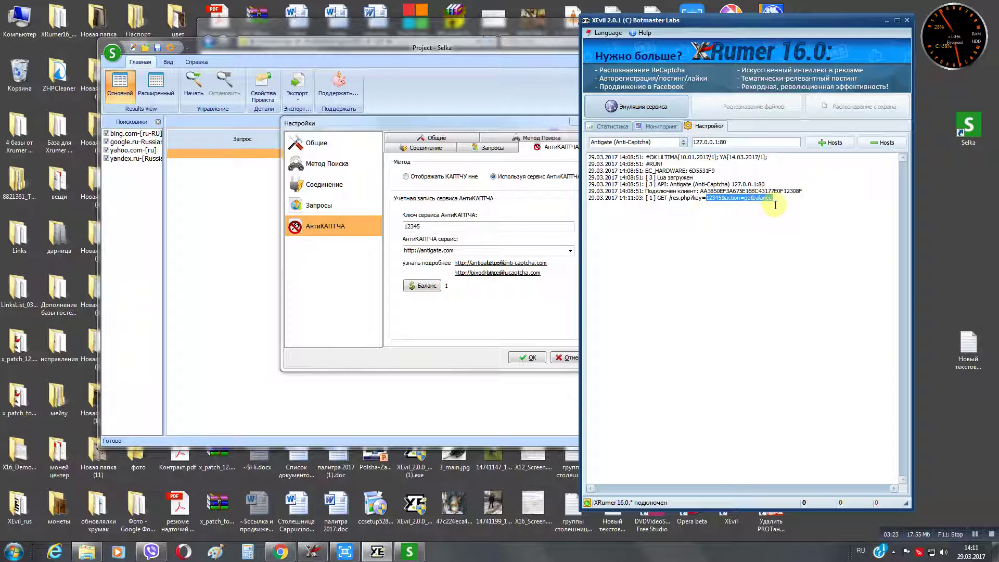
Return to Selka, accept the АнтиКАПТЧА settings and start the URL collection
{"action": "left_click", "coordinate": [439, 288]}
{"action": "left_click", "coordinate": [526, 123]}
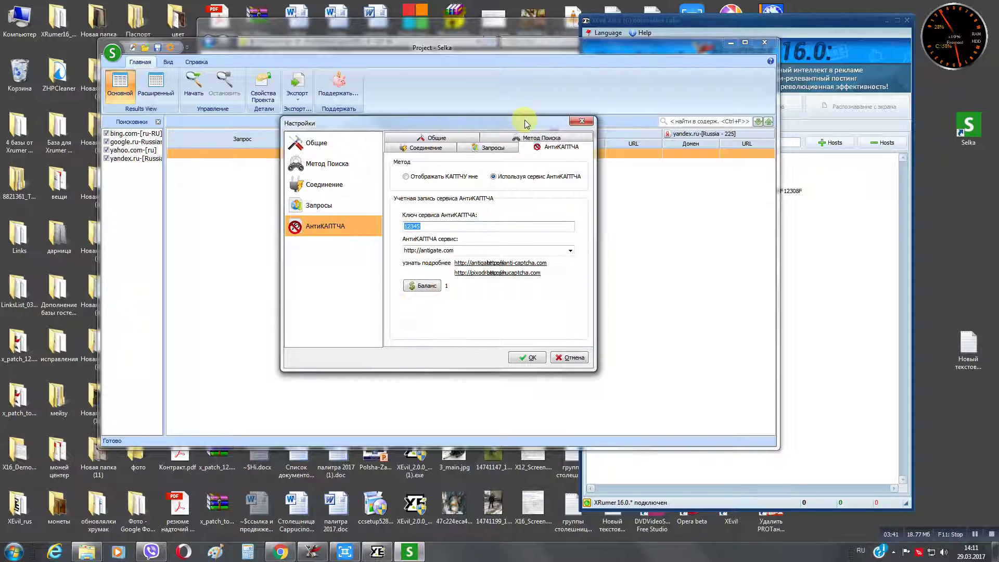
{"action": "left_click", "coordinate": [530, 358]}
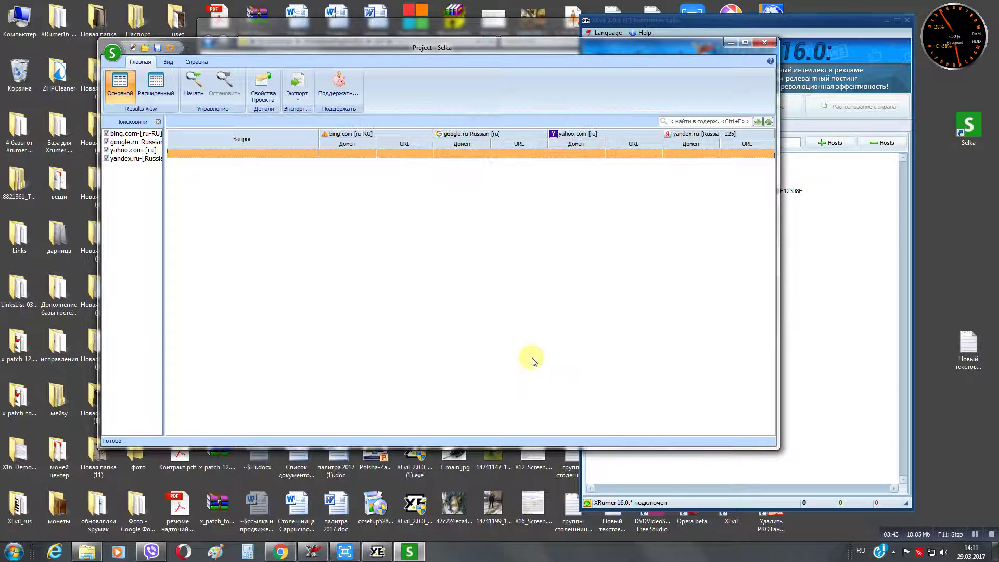
{"action": "left_click", "coordinate": [194, 91]}
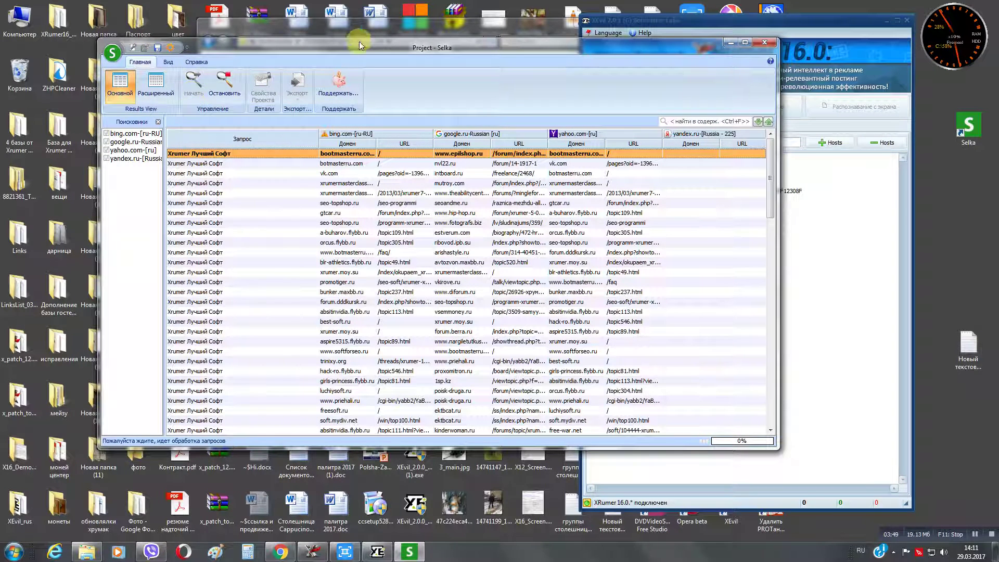
Reposition and widen the Selka window, and enlarge the Bing URL column to inspect the collected links
{"action": "left_click_drag", "start_coordinate": [458, 46], "coordinate": [397, 30]}
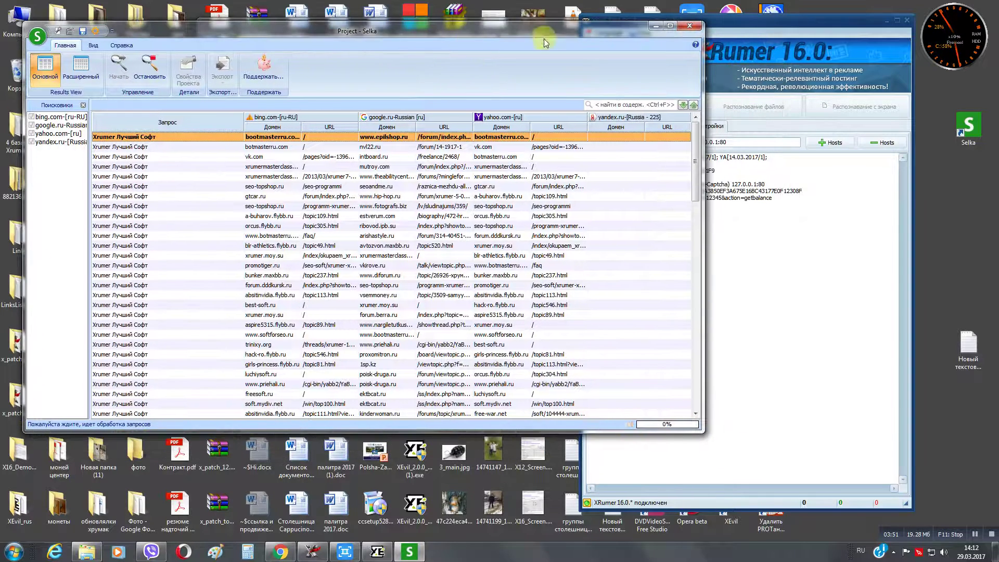
{"action": "left_click", "coordinate": [478, 33]}
{"action": "left_click_drag", "start_coordinate": [703, 85], "coordinate": [760, 84]}
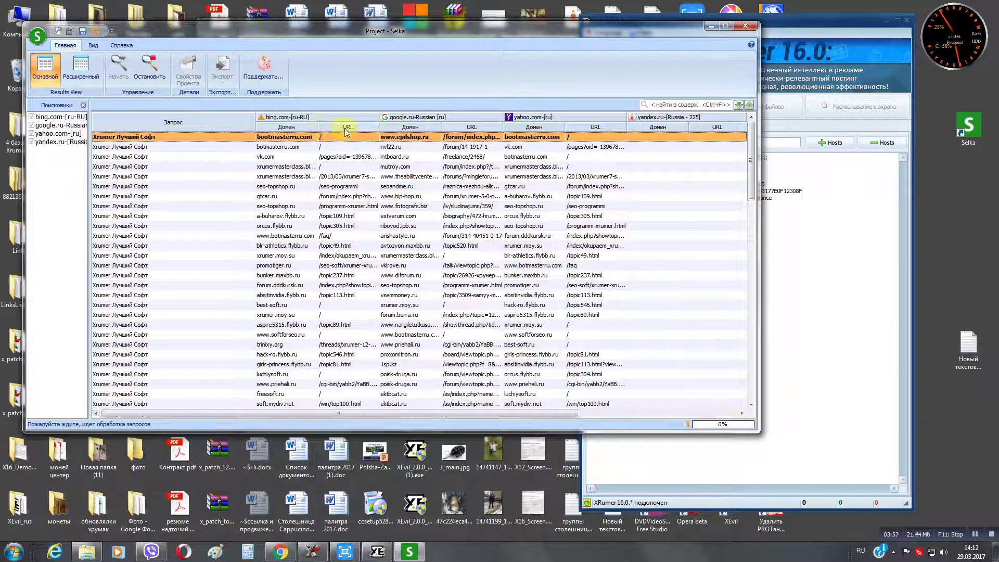
{"action": "left_click_drag", "start_coordinate": [380, 126], "coordinate": [422, 124]}
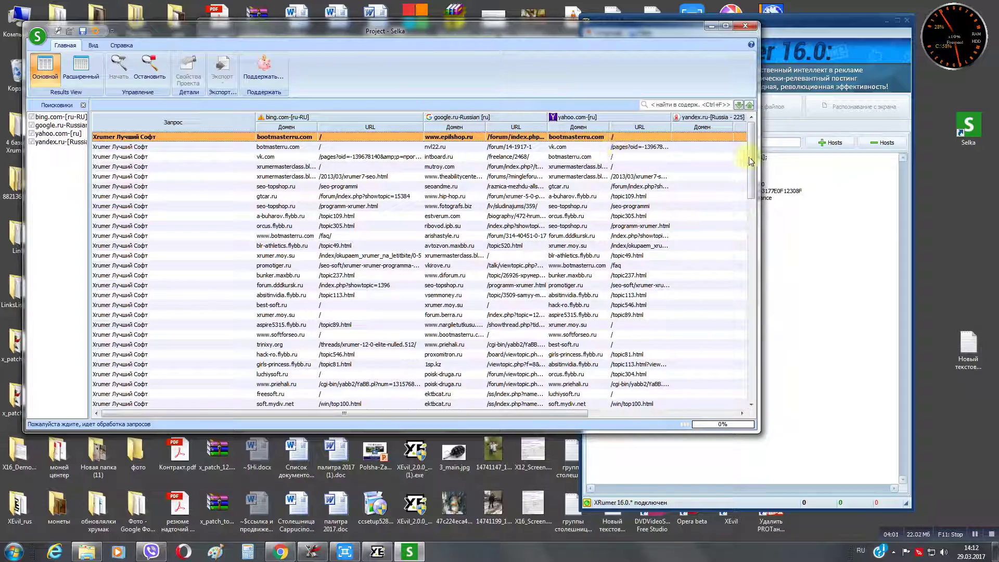
{"action": "left_click_drag", "start_coordinate": [749, 155], "coordinate": [748, 292]}
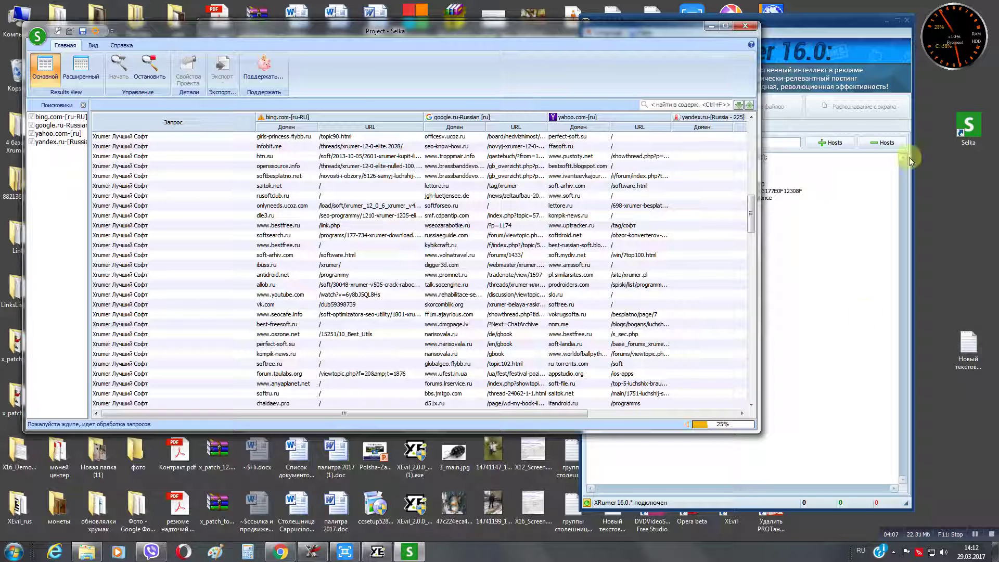
Compare Selka's collection progress with the XEvil request log, making the Selka window taller to show more results
{"action": "left_click", "coordinate": [805, 26]}
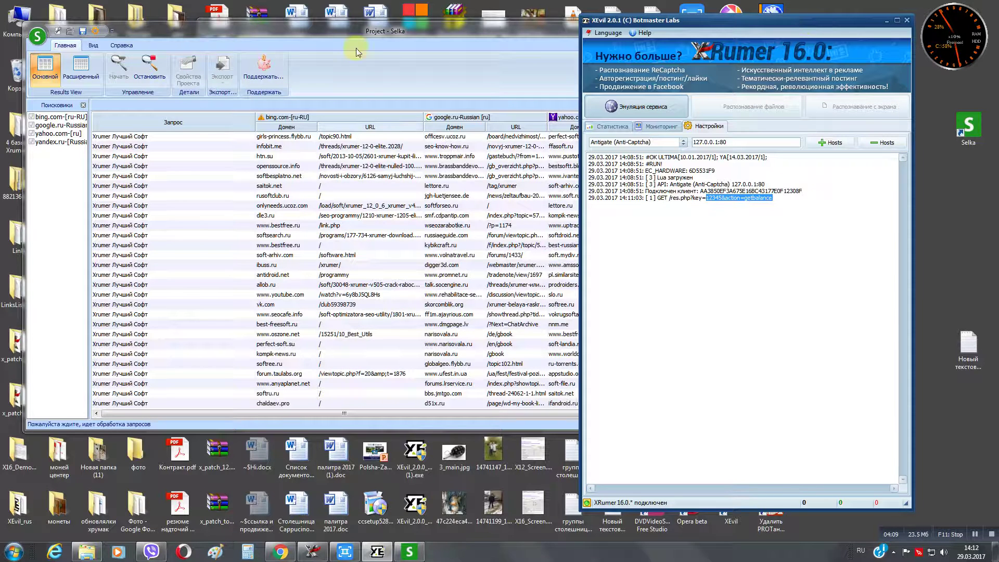
{"action": "left_click", "coordinate": [349, 32]}
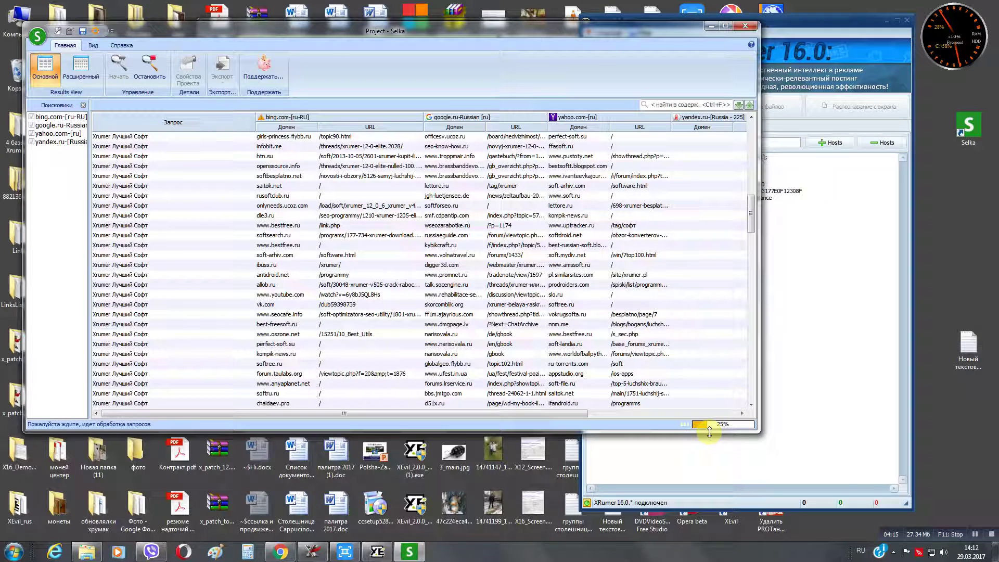
{"action": "left_click", "coordinate": [783, 21]}
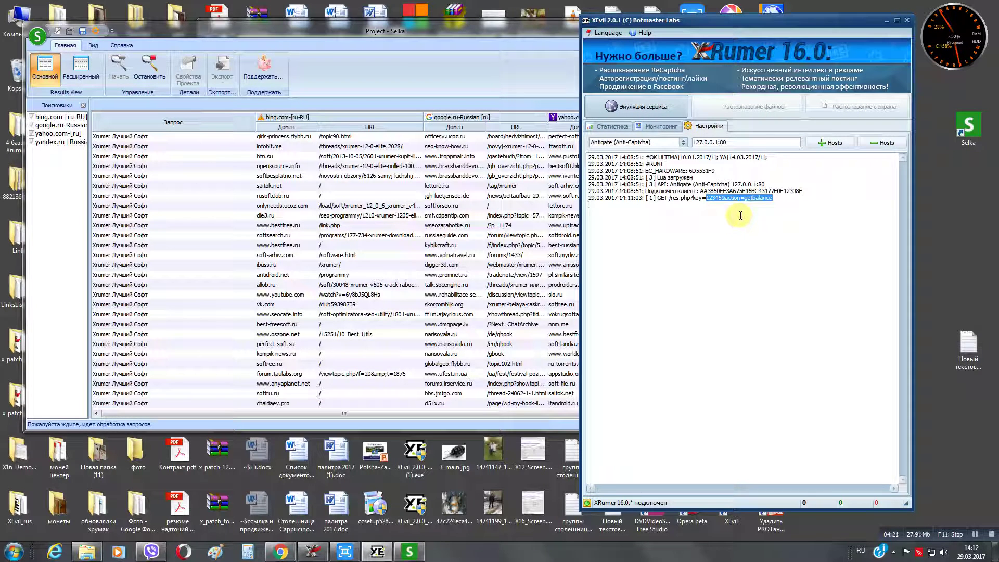
{"action": "left_click", "coordinate": [444, 24]}
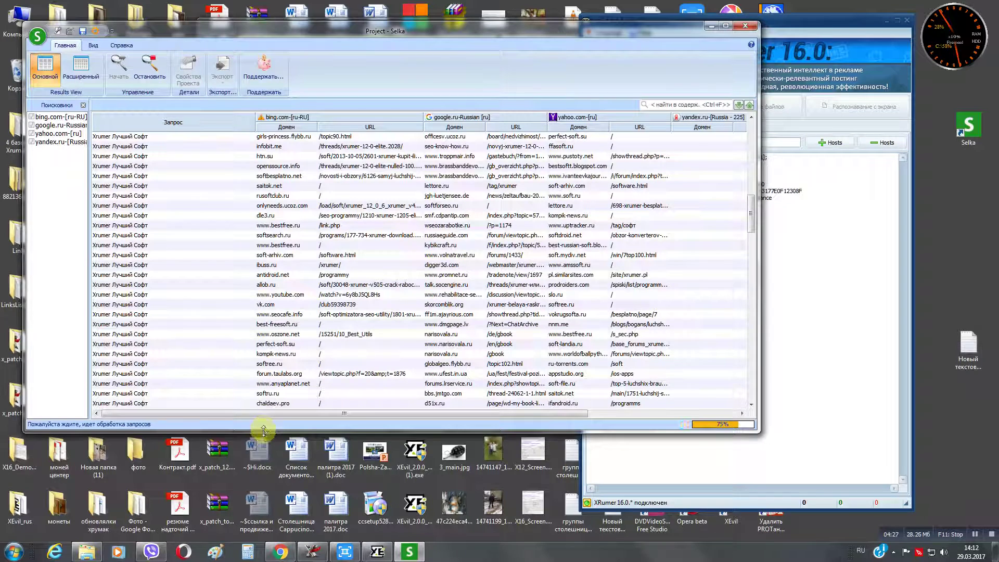
{"action": "left_click_drag", "start_coordinate": [264, 430], "coordinate": [264, 466]}
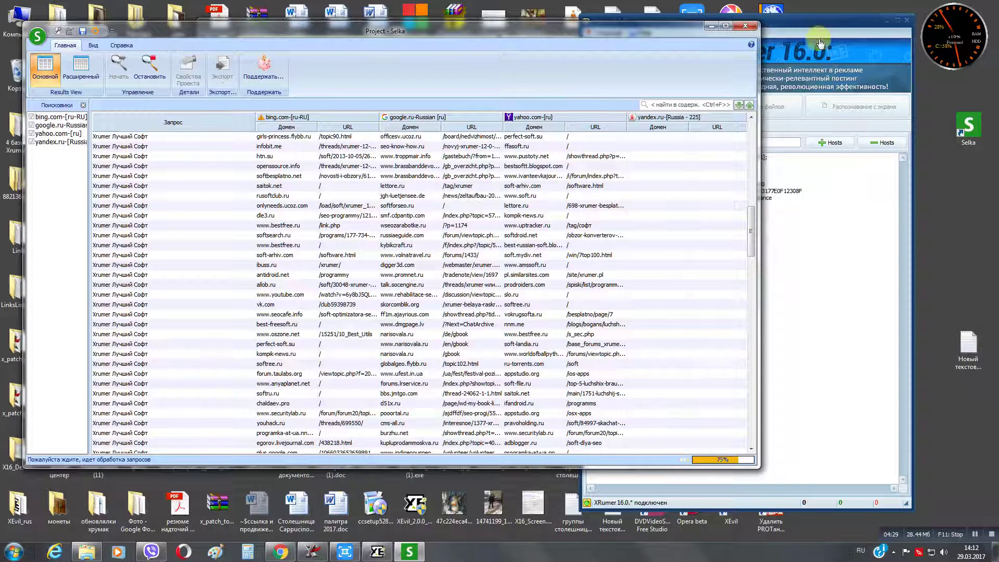
{"action": "left_click", "coordinate": [814, 22]}
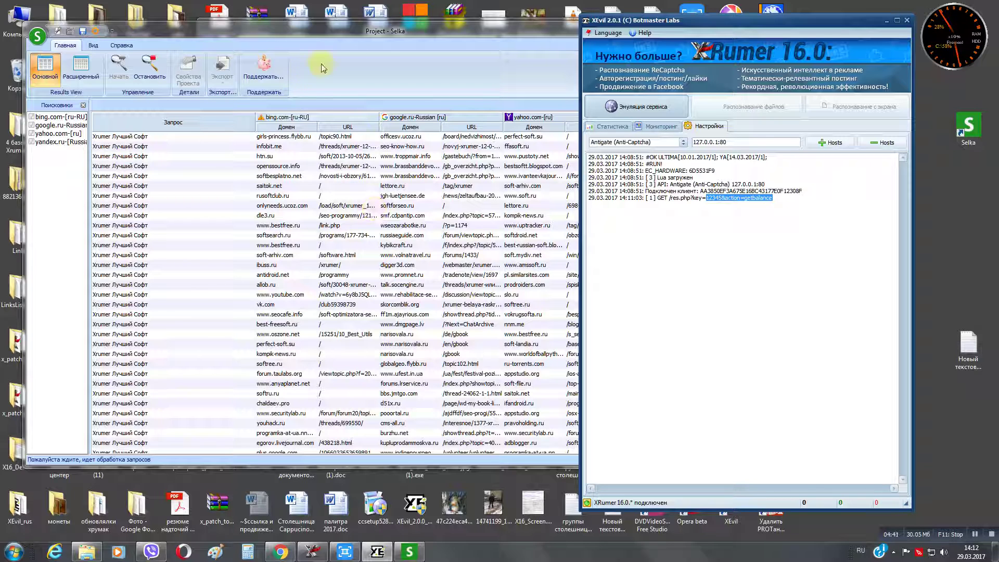
{"action": "left_click", "coordinate": [420, 32]}
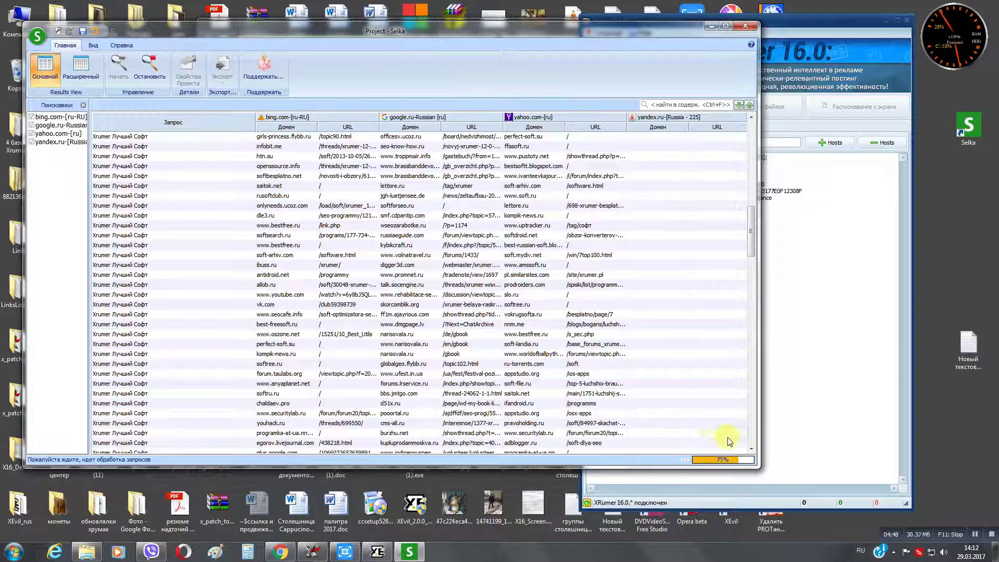
Move the XEvil window further away from Selka's results and check its log for captcha requests during the collection
{"action": "left_click", "coordinate": [843, 22]}
{"action": "left_click_drag", "start_coordinate": [755, 20], "coordinate": [818, 6]}
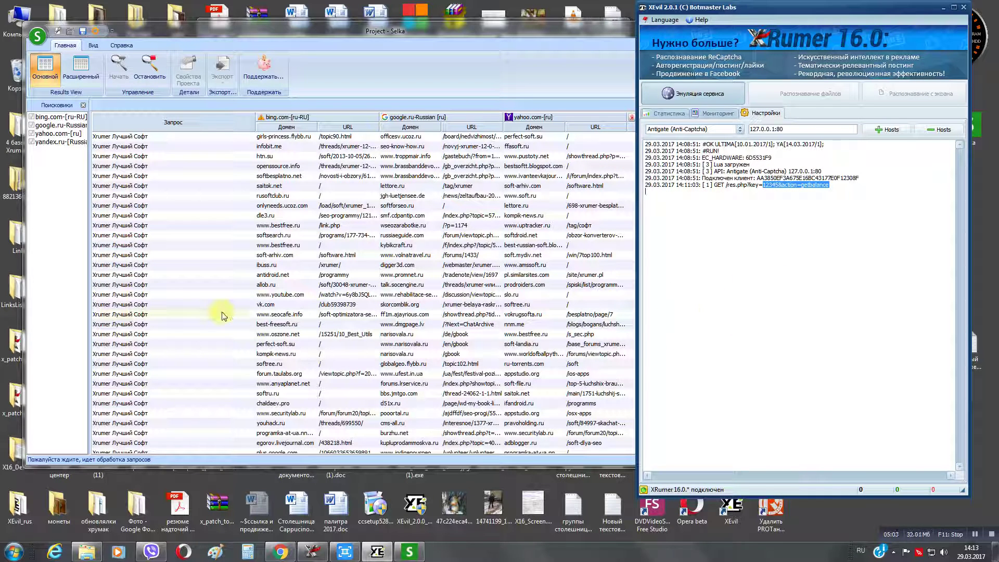
{"action": "left_click", "coordinate": [331, 27]}
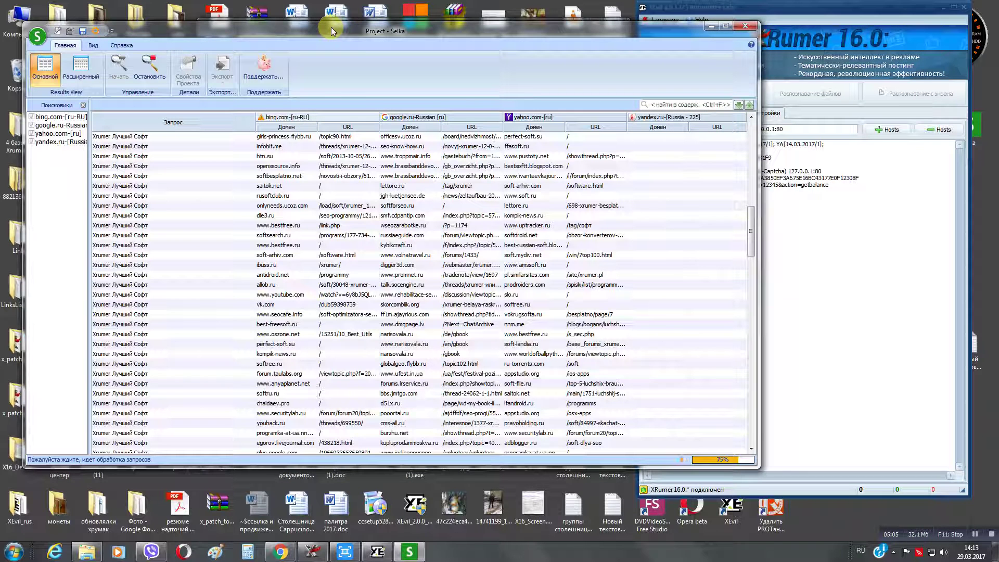
{"action": "left_click", "coordinate": [826, 7]}
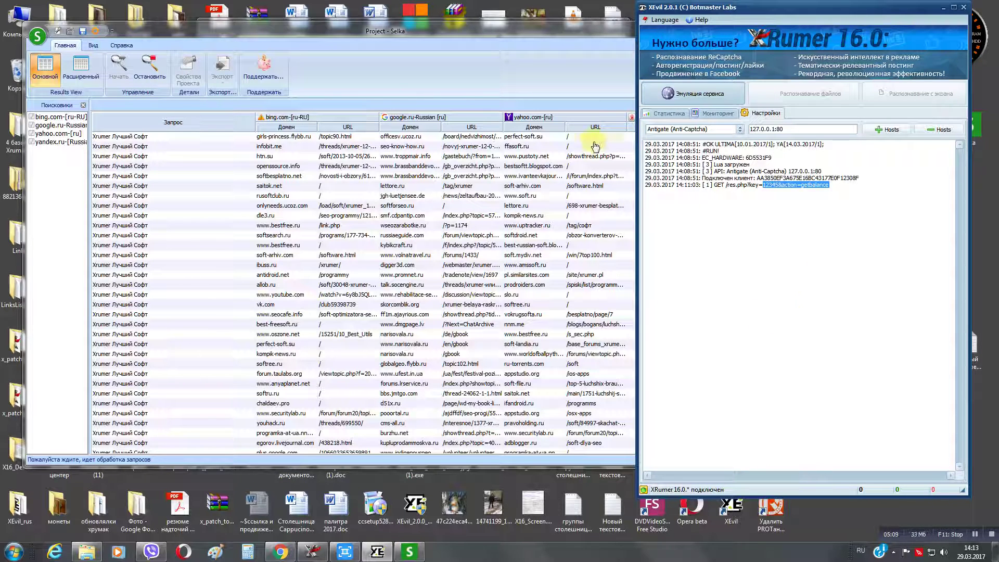
{"action": "left_click", "coordinate": [529, 28]}
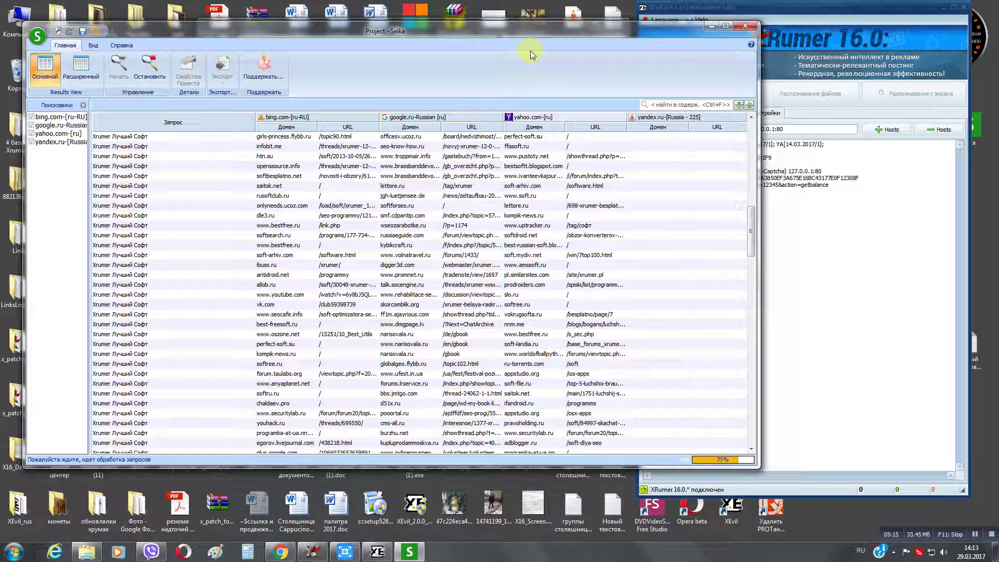
{"action": "left_click_drag", "start_coordinate": [824, 9], "coordinate": [810, 26]}
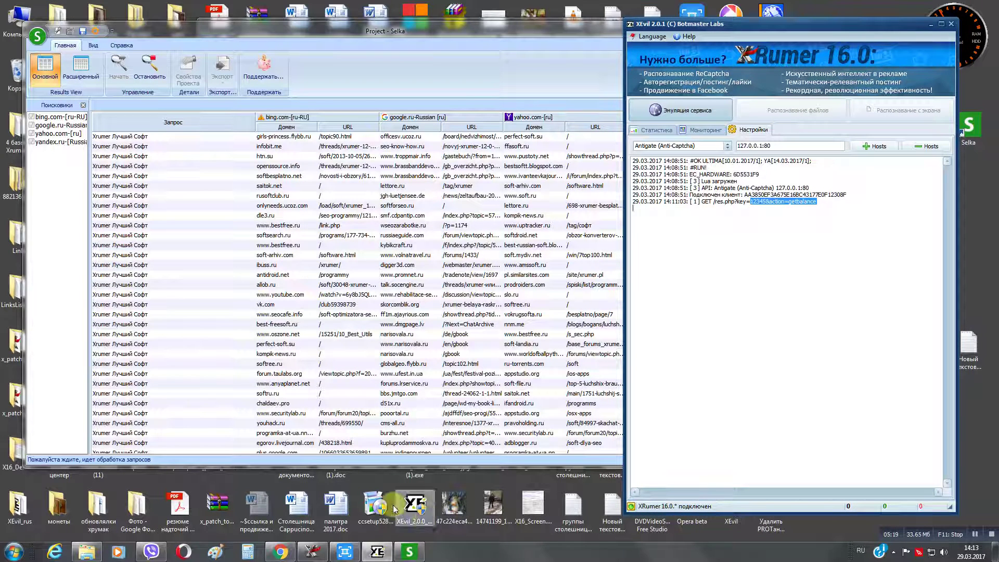
Switch to Chrome, view the Selka download page and the Botmaster Labs XRumer 16.0 + XEvil page, and minimize the browser
{"action": "left_click", "coordinate": [280, 552]}
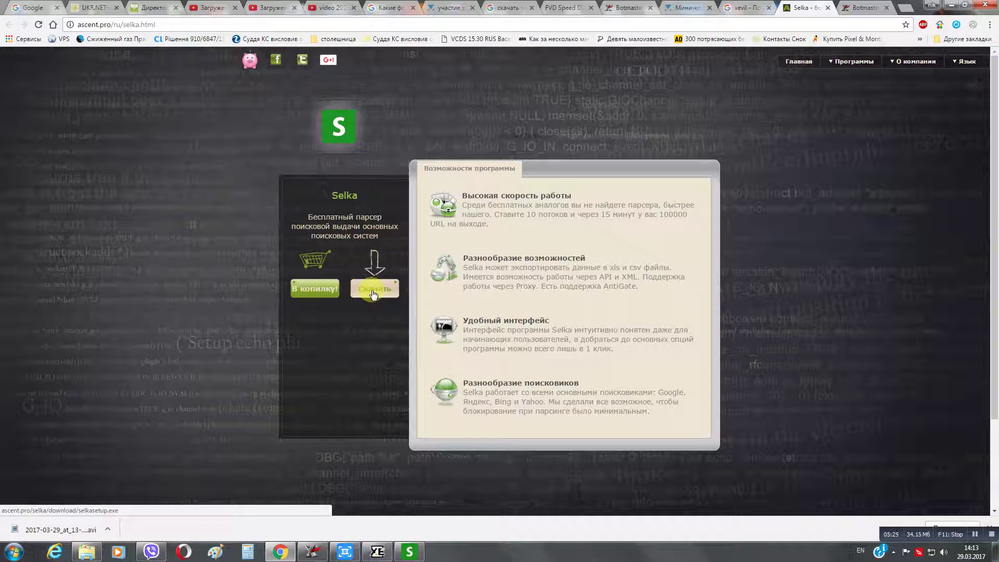
{"action": "left_click", "coordinate": [861, 11]}
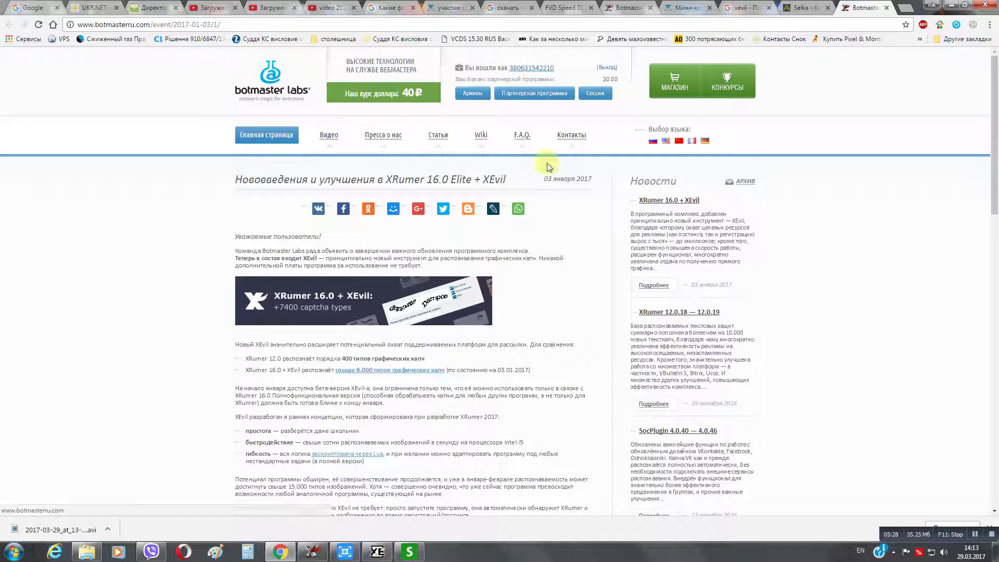
{"action": "left_click", "coordinate": [796, 9]}
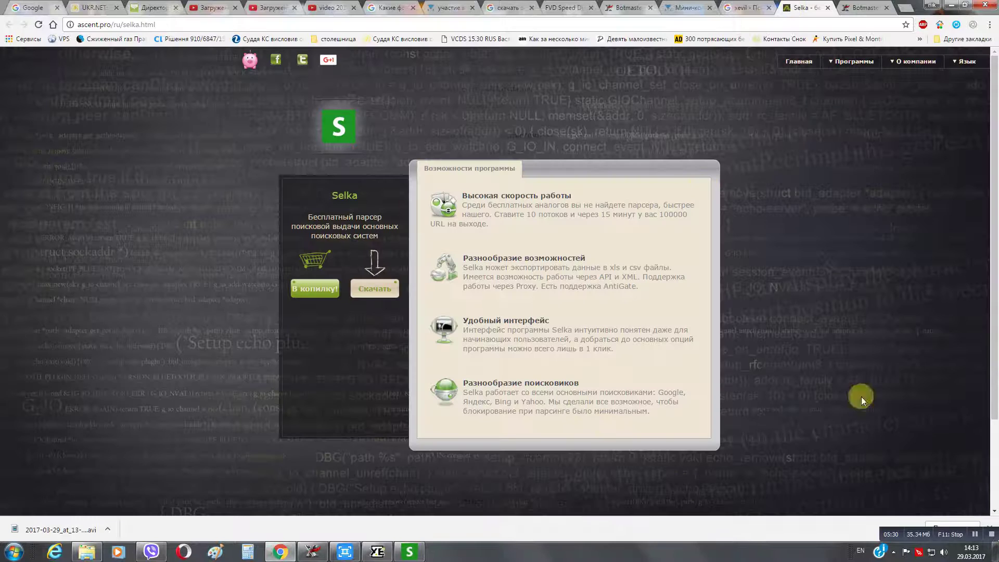
{"action": "left_click", "coordinate": [952, 10]}
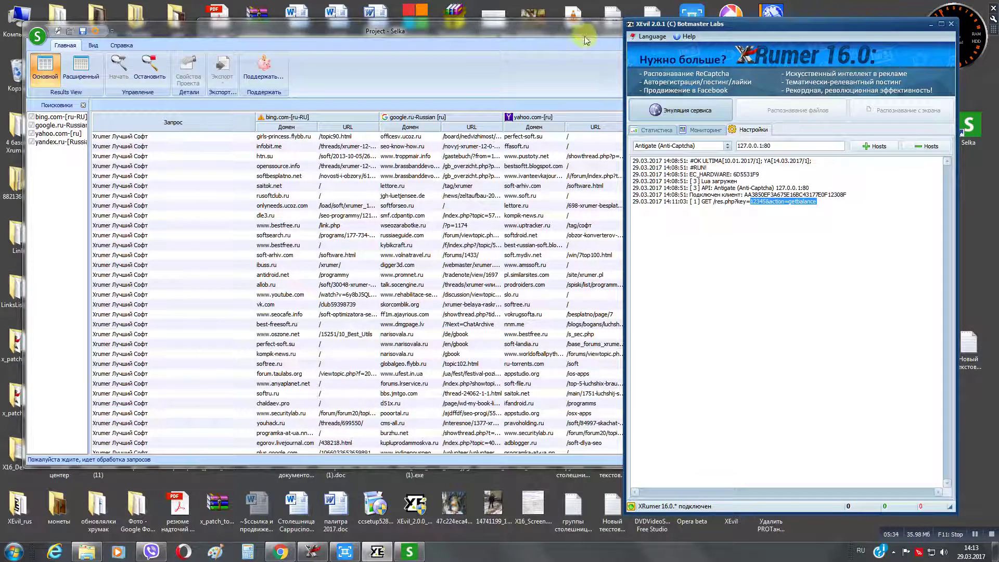
Return to Selka and look through the collected domains and URLs from the start of the results table
{"action": "left_click", "coordinate": [493, 33]}
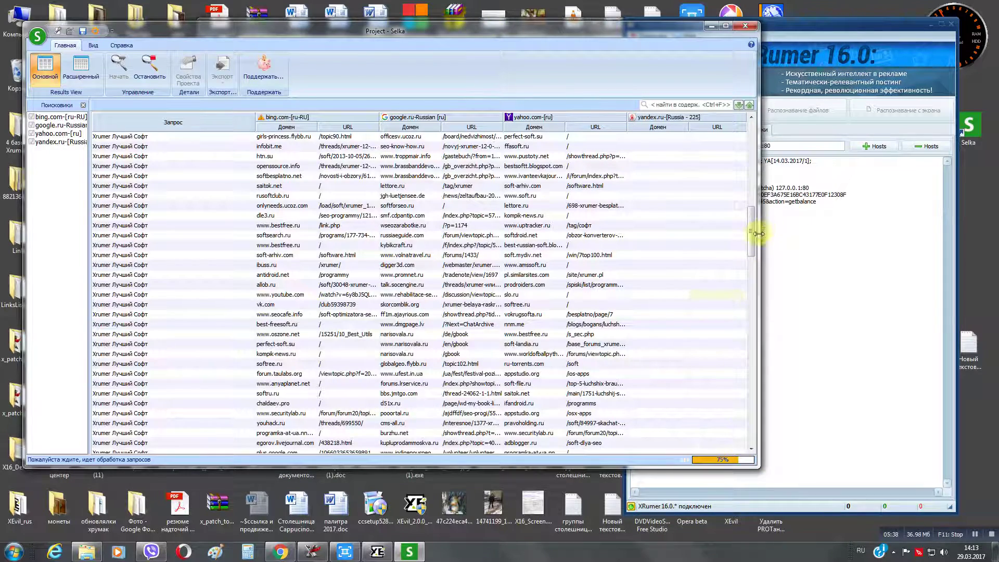
{"action": "left_click_drag", "start_coordinate": [751, 234], "coordinate": [747, 150]}
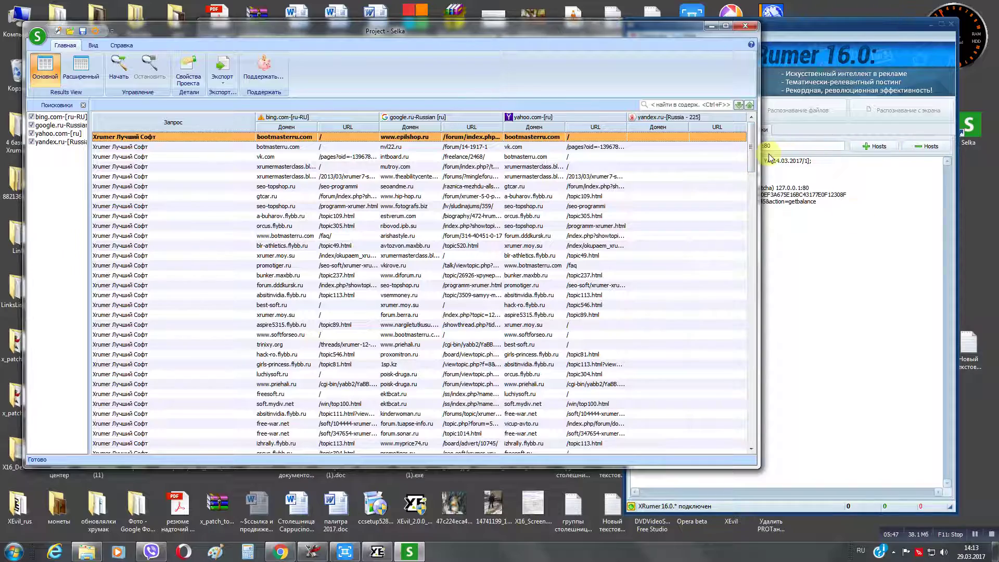
{"action": "mouse_move", "coordinate": [753, 158]}
{"action": "left_mouse_down"}
{"action": "mouse_move", "coordinate": [750, 306]}
{"action": "mouse_move", "coordinate": [762, 155]}
{"action": "left_mouse_up"}
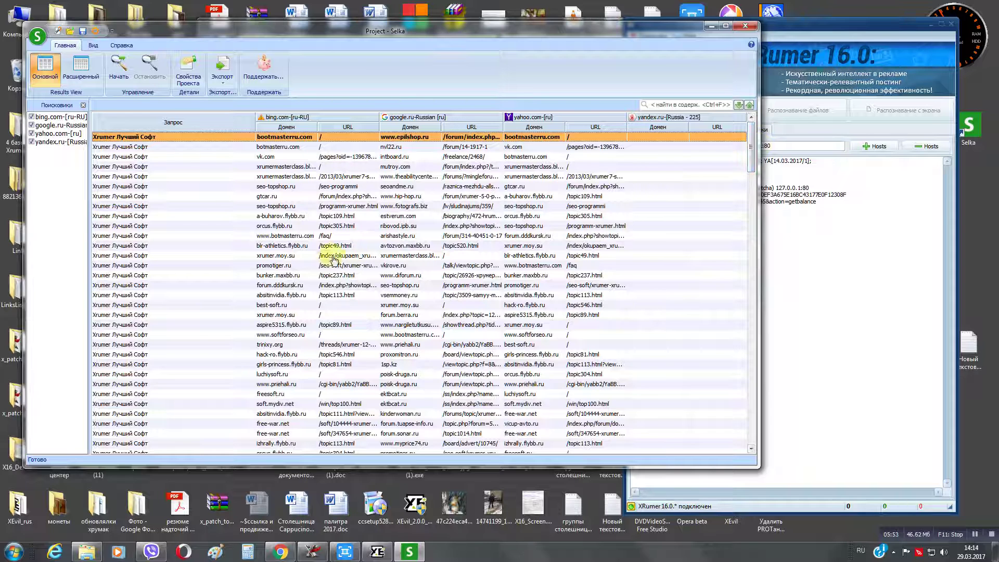
{"action": "key", "text": "Down"}
{"action": "key", "text": "Down"}
{"action": "key", "text": "Down"}
{"action": "key", "text": "Down"}
{"action": "key", "text": "Down"}
{"action": "key", "text": "Down"}
{"action": "key", "text": "Down"}
{"action": "key", "text": "Down"}
{"action": "key", "text": "Down"}
{"action": "key", "text": "Down"}
{"action": "key", "text": "Down"}
{"action": "key", "text": "Down"}
{"action": "key", "text": "Down"}
{"action": "key", "text": "Down"}
{"action": "key", "text": "Down"}
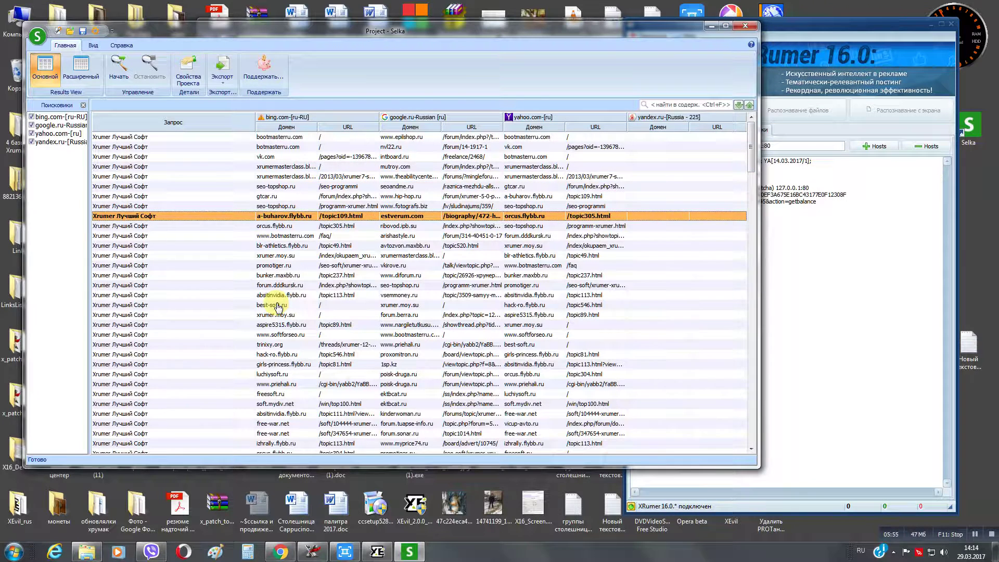
{"action": "key", "text": "Down"}
{"action": "key", "text": "Down"}
{"action": "key", "text": "Down"}
{"action": "key", "text": "Down"}
{"action": "key", "text": "Down"}
{"action": "key", "text": "Down"}
{"action": "key", "text": "Down"}
{"action": "key", "text": "Down"}
{"action": "key", "text": "Down"}
{"action": "key", "text": "Down"}
{"action": "key", "text": "Down"}
{"action": "key", "text": "Down"}
{"action": "key", "text": "Down"}
{"action": "key", "text": "Down"}
{"action": "key", "text": "Down"}
{"action": "key", "text": "Down"}
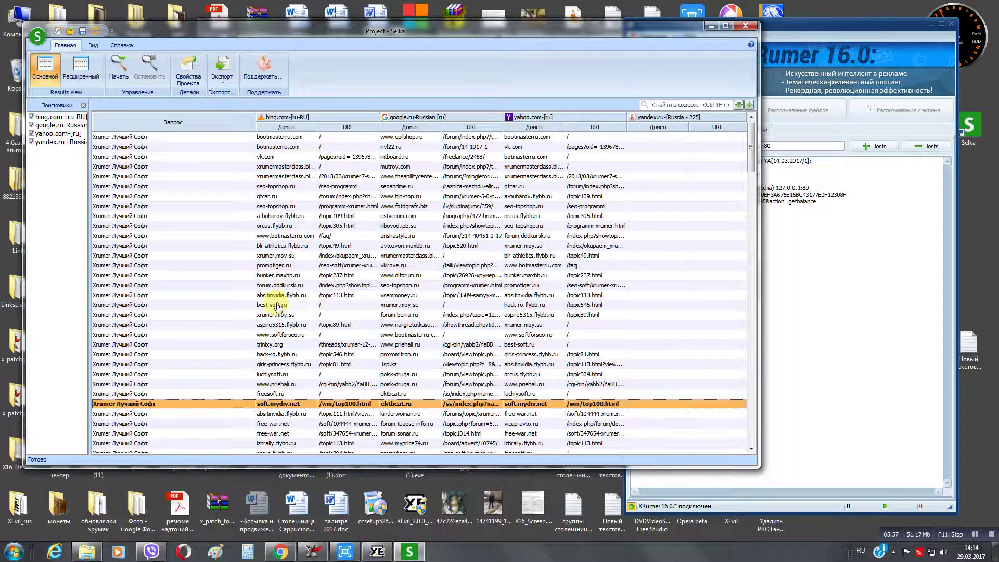
{"action": "key", "text": "Up"}
{"action": "key", "text": "Up"}
{"action": "key", "text": "Up"}
{"action": "key", "text": "Up"}
{"action": "key", "text": "Up"}
{"action": "key", "text": "Up"}
{"action": "key", "text": "Up"}
{"action": "key", "text": "Up"}
{"action": "key", "text": "Up"}
{"action": "key", "text": "Up"}
{"action": "key", "text": "Up"}
{"action": "key", "text": "Up"}
{"action": "key", "text": "Up"}
{"action": "key", "text": "Up"}
{"action": "key", "text": "Up"}
{"action": "key", "text": "Up"}
{"action": "key", "text": "Up"}
{"action": "key", "text": "Up"}
{"action": "key", "text": "Up"}
{"action": "key", "text": "Up"}
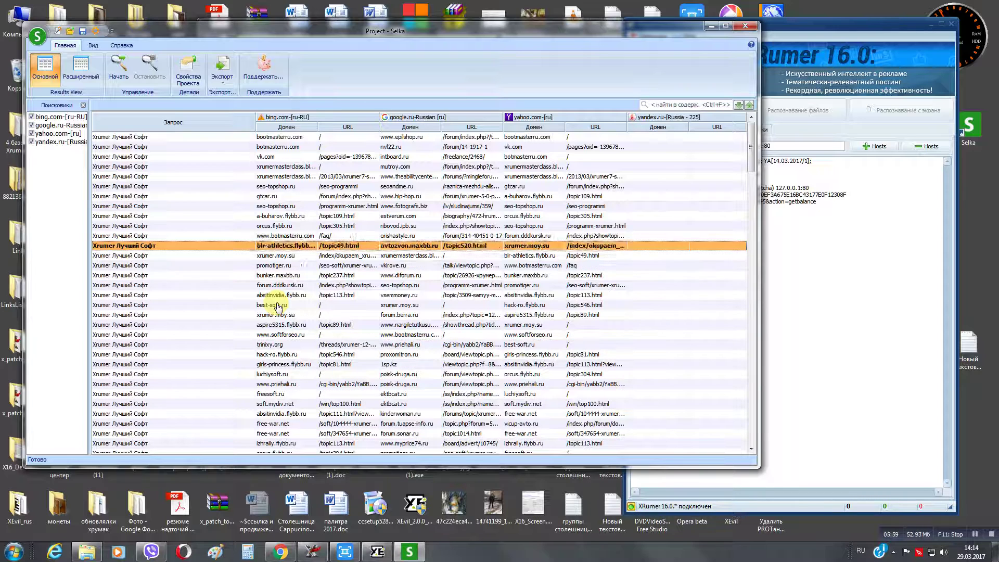
{"action": "key", "text": "Up"}
{"action": "key", "text": "Up"}
{"action": "key", "text": "Up"}
{"action": "key", "text": "Up"}
{"action": "key", "text": "Up"}
{"action": "key", "text": "Down"}
{"action": "key", "text": "Down"}
{"action": "key", "text": "Down"}
{"action": "key", "text": "Down"}
{"action": "key", "text": "Down"}
{"action": "key", "text": "Down"}
{"action": "key", "text": "Down"}
{"action": "key", "text": "Down"}
{"action": "key", "text": "Down"}
{"action": "key", "text": "Down"}
{"action": "key", "text": "Down"}
{"action": "key", "text": "Down"}
{"action": "key", "text": "Down"}
{"action": "key", "text": "Down"}
{"action": "key", "text": "Down"}
{"action": "key", "text": "Down"}
{"action": "key", "text": "Down"}
{"action": "key", "text": "Down"}
{"action": "key", "text": "Down"}
{"action": "key", "text": "Down"}
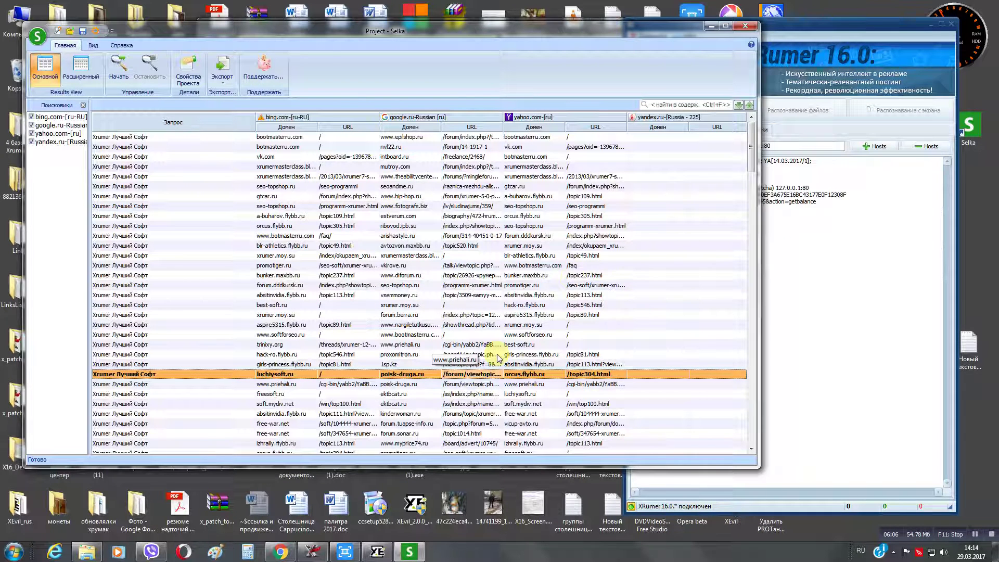
{"action": "key", "text": "Up"}
{"action": "key", "text": "Up"}
{"action": "key", "text": "Up"}
{"action": "key", "text": "Up"}
{"action": "key", "text": "Up"}
{"action": "key", "text": "Up"}
{"action": "key", "text": "Up"}
{"action": "key", "text": "Up"}
{"action": "key", "text": "Up"}
{"action": "key", "text": "Up"}
{"action": "key", "text": "Up"}
{"action": "key", "text": "Up"}
{"action": "key", "text": "Up"}
{"action": "key", "text": "Up"}
{"action": "key", "text": "Up"}
{"action": "key", "text": "Up"}
{"action": "key", "text": "Up"}
{"action": "key", "text": "Up"}
{"action": "key", "text": "Up"}
{"action": "key", "text": "Up"}
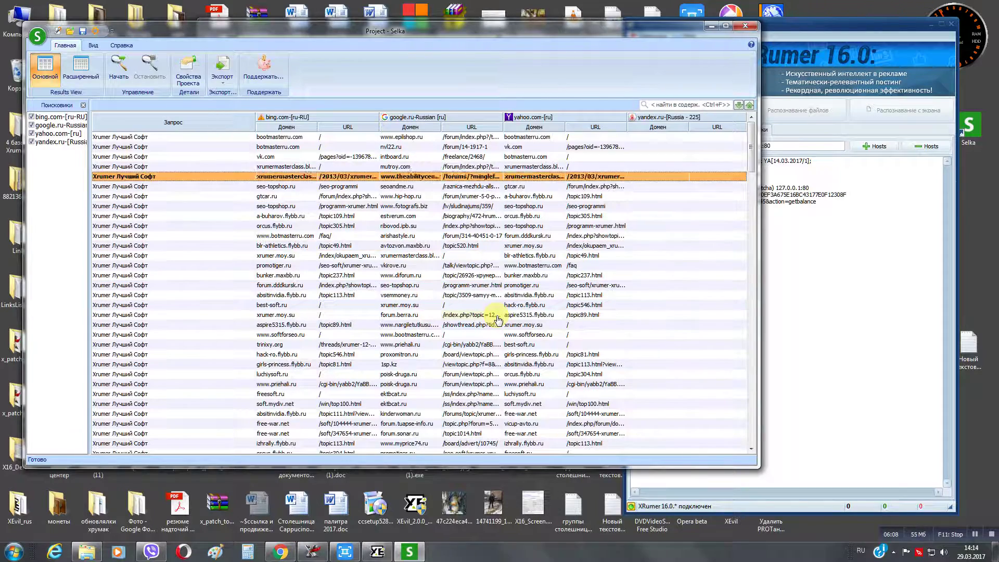
{"action": "key", "text": "Up"}
{"action": "key", "text": "Up"}
{"action": "key", "text": "Up"}
{"action": "key", "text": "Up"}
{"action": "key", "text": "Down"}
{"action": "key", "text": "Down"}
{"action": "key", "text": "Down"}
{"action": "key", "text": "Down"}
{"action": "key", "text": "Down"}
{"action": "key", "text": "Down"}
{"action": "key", "text": "Down"}
{"action": "key", "text": "Down"}
{"action": "key", "text": "Down"}
{"action": "key", "text": "Down"}
{"action": "key", "text": "Down"}
{"action": "key", "text": "Down"}
{"action": "key", "text": "Down"}
{"action": "key", "text": "Down"}
{"action": "key", "text": "Down"}
{"action": "key", "text": "Down"}
{"action": "key", "text": "Down"}
{"action": "key", "text": "Down"}
{"action": "key", "text": "Down"}
{"action": "key", "text": "Down"}
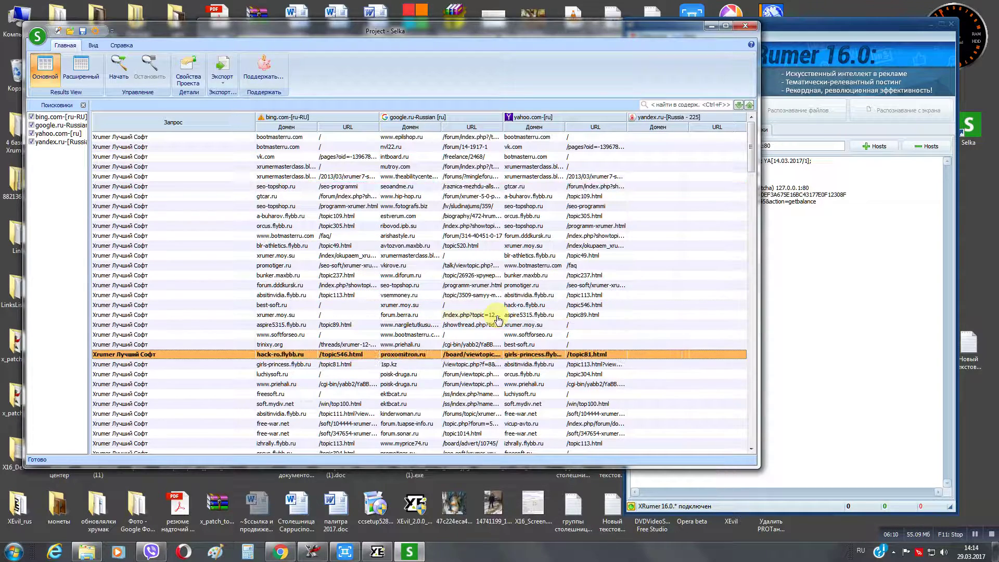
Continue row by row down the results table, examining the domains and URLs collected from Bing, Google and Yahoo
{"action": "key", "text": "Down"}
{"action": "key", "text": "Down"}
{"action": "key", "text": "Down"}
{"action": "key", "text": "Down"}
{"action": "key", "text": "Down"}
{"action": "key", "text": "Down"}
{"action": "key", "text": "Down"}
{"action": "key", "text": "Down"}
{"action": "key", "text": "Down"}
{"action": "key", "text": "Down"}
{"action": "key", "text": "Down"}
{"action": "key", "text": "Down"}
{"action": "key", "text": "Down"}
{"action": "key", "text": "Down"}
{"action": "key", "text": "Down"}
{"action": "key", "text": "Down"}
{"action": "key", "text": "Down"}
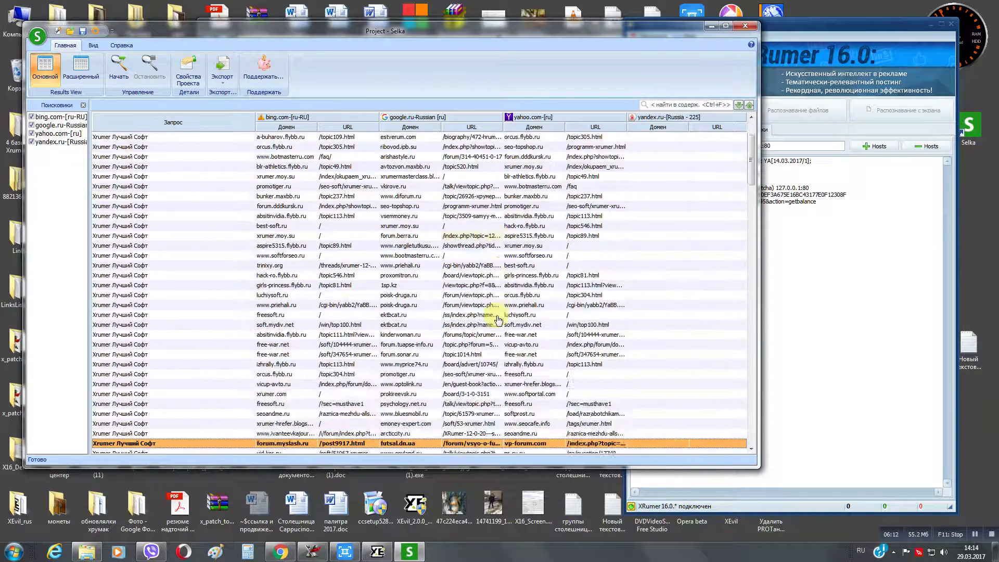
{"action": "key", "text": "Down"}
{"action": "key", "text": "Down"}
{"action": "key", "text": "Down"}
{"action": "key", "text": "Down"}
{"action": "key", "text": "Down"}
{"action": "key", "text": "Down"}
{"action": "key", "text": "Down"}
{"action": "key", "text": "Down"}
{"action": "key", "text": "Down"}
{"action": "key", "text": "Down"}
{"action": "key", "text": "Down"}
{"action": "key", "text": "Down"}
{"action": "key", "text": "Down"}
{"action": "key", "text": "Down"}
{"action": "key", "text": "Down"}
{"action": "key", "text": "Down"}
{"action": "key", "text": "Down"}
{"action": "key", "text": "Down"}
{"action": "key", "text": "Down"}
{"action": "key", "text": "Down"}
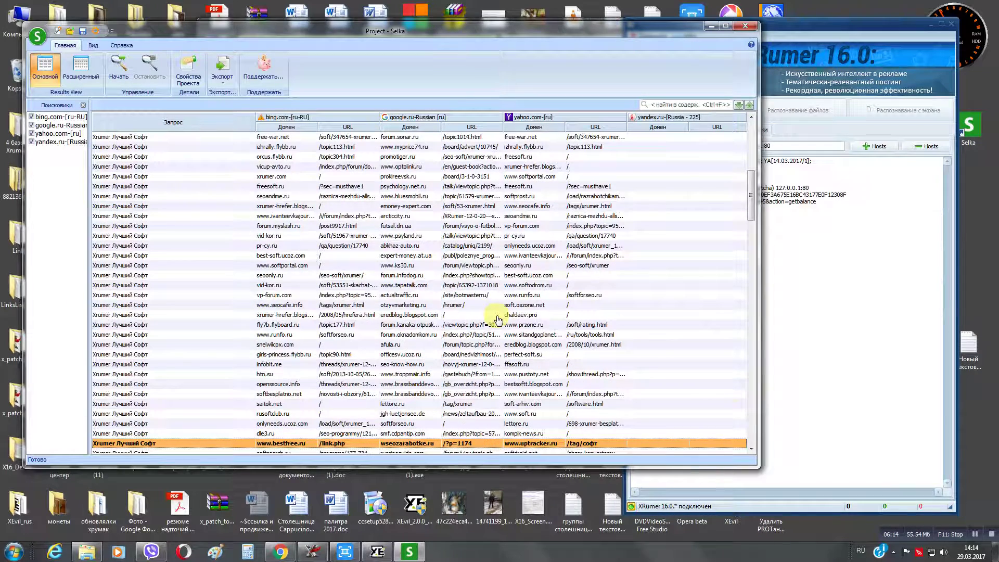